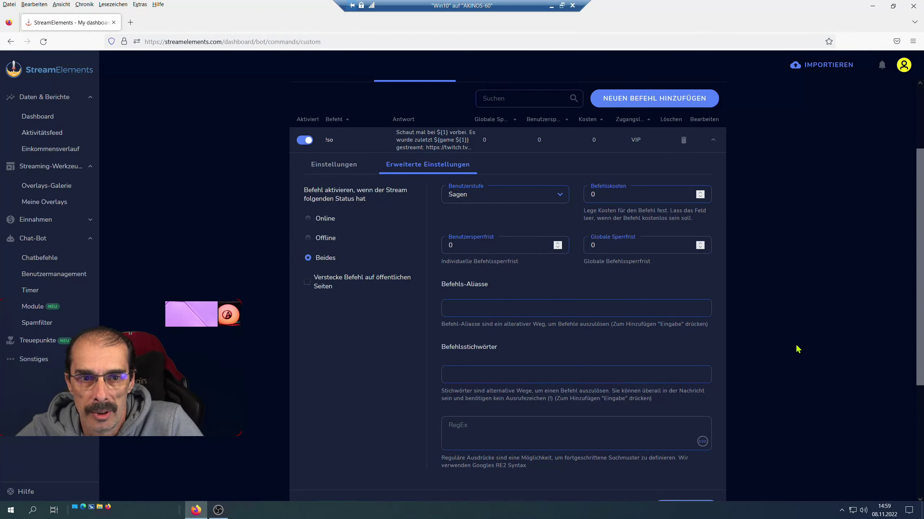
Step: Review the basic settings of the !so chat command and collapse its entry
scroll(797, 349, up, 3)
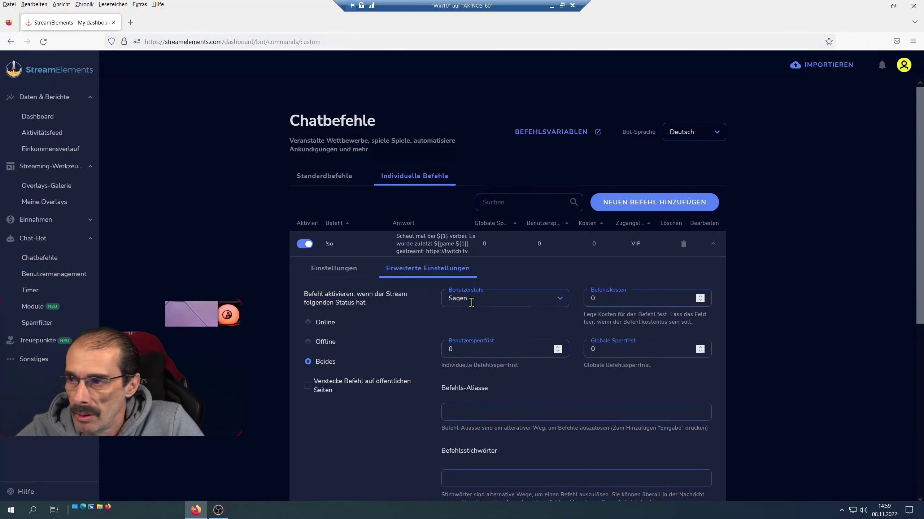
click(306, 273)
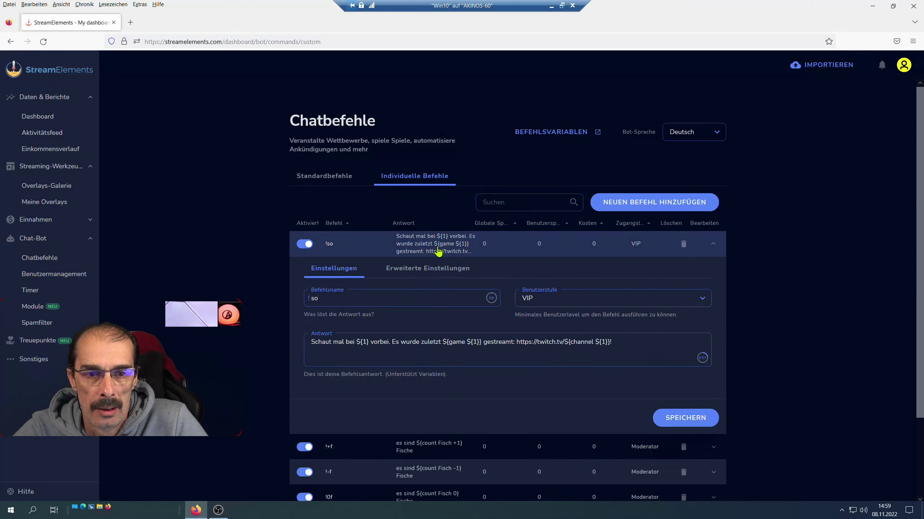
click(438, 251)
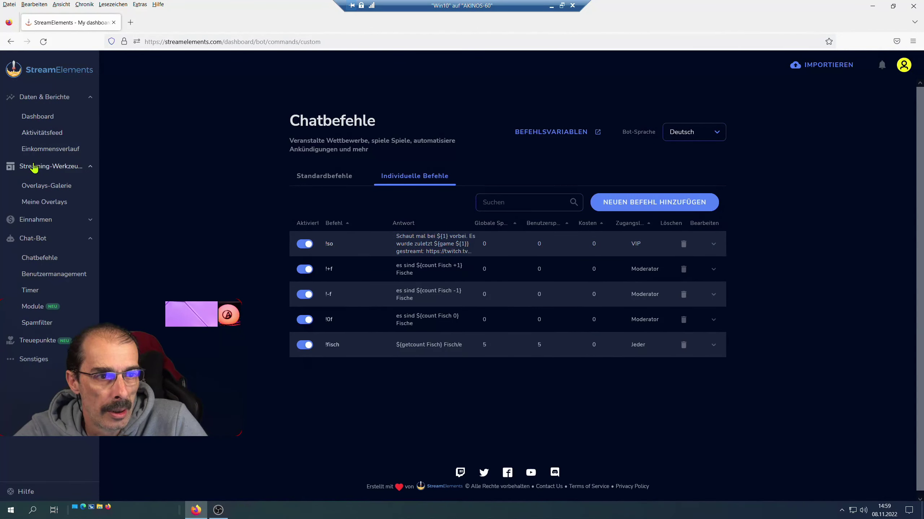
Step: Start a new overlay from the Awesome shoutout widget in the overlay gallery
click(45, 188)
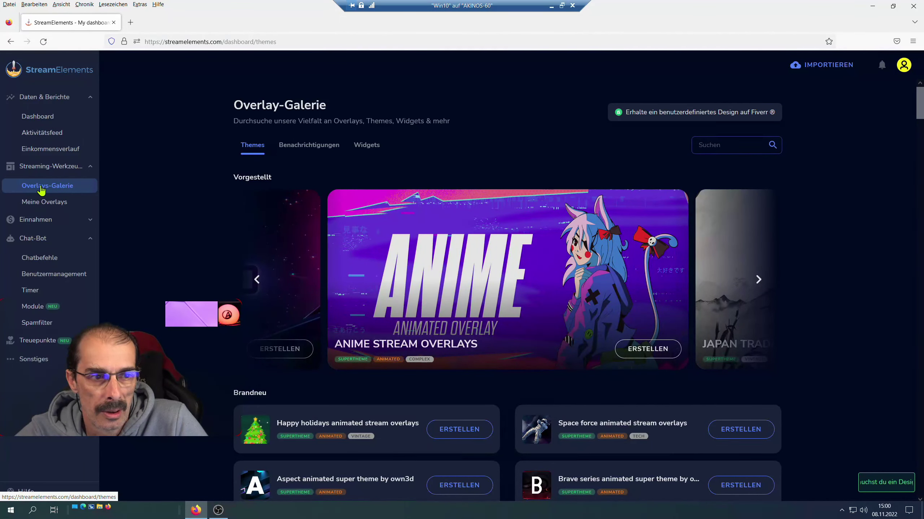
click(367, 145)
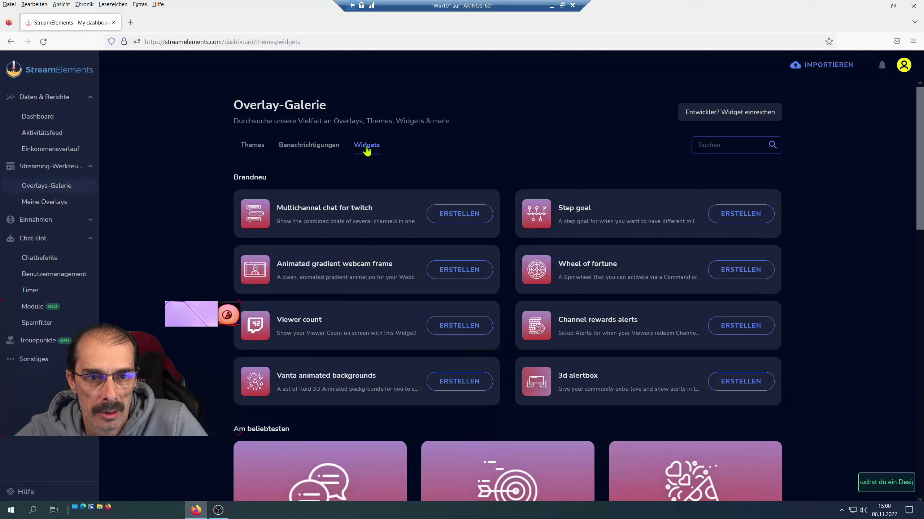
scroll(209, 286, down, 4)
scroll(210, 287, down, 5)
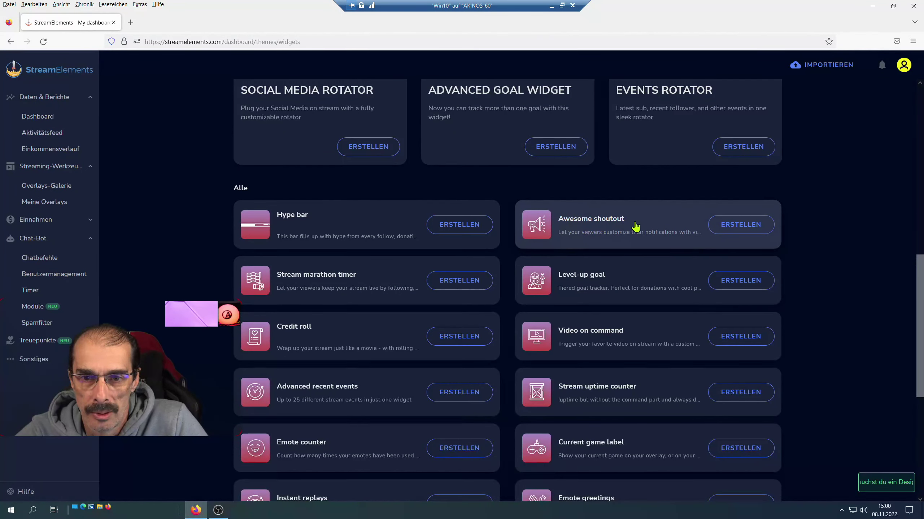
click(739, 225)
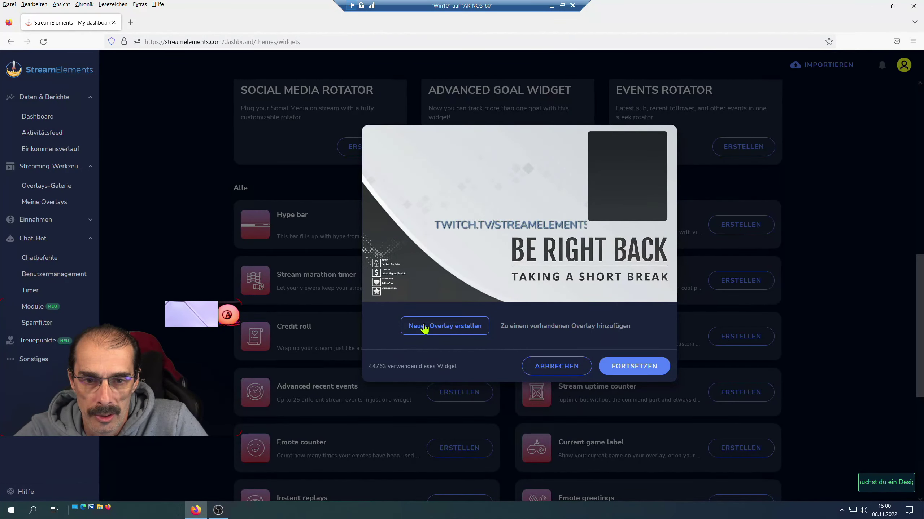
click(623, 366)
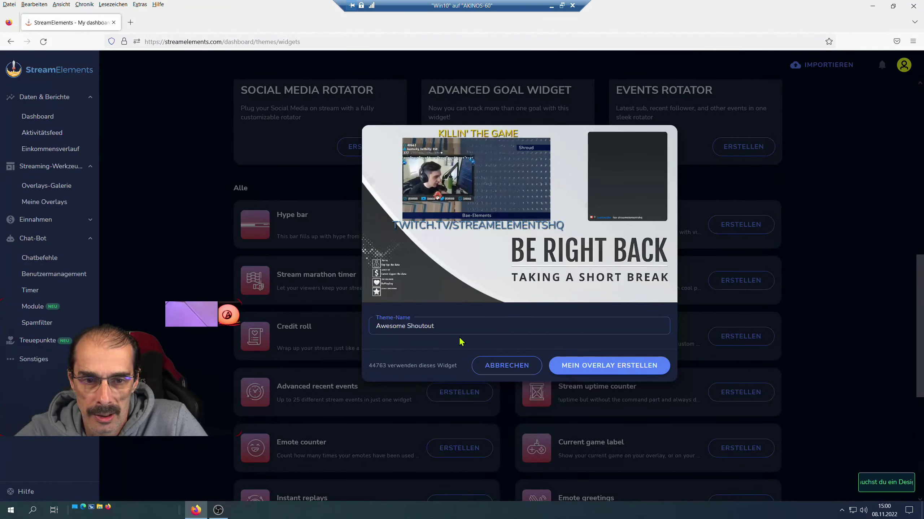
Step: Name the theme Shoutout and create the overlay
double_click(400, 327)
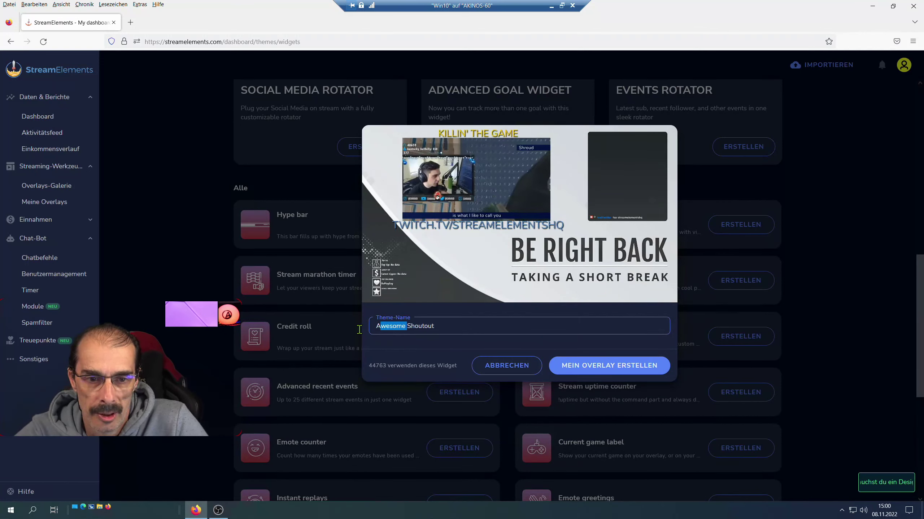
key(BackSpace)
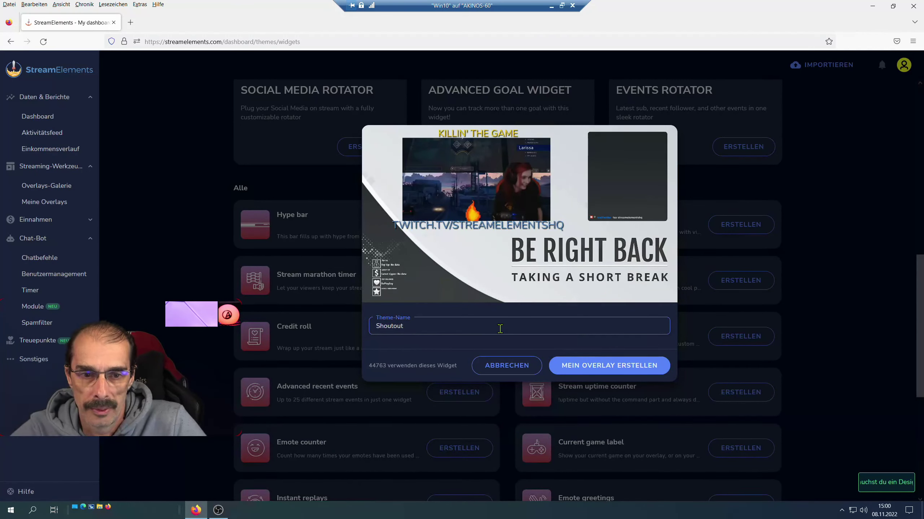
click(610, 367)
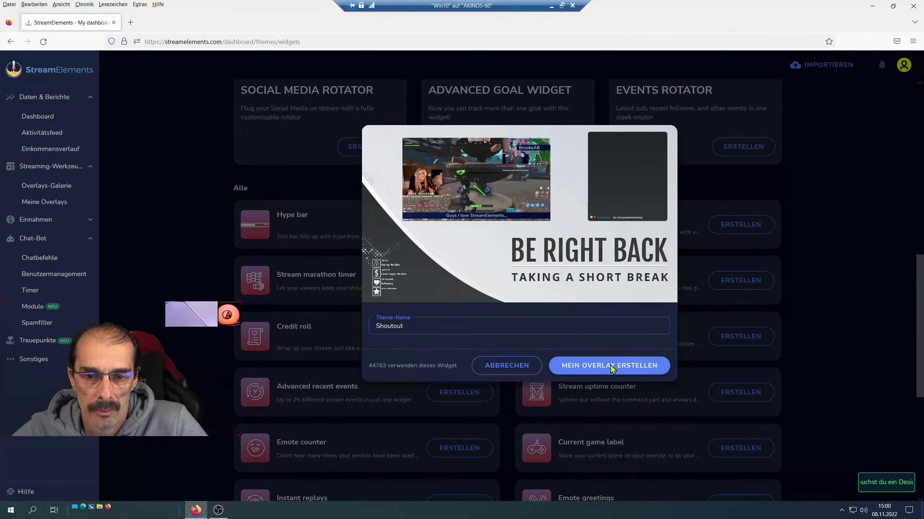
click(613, 325)
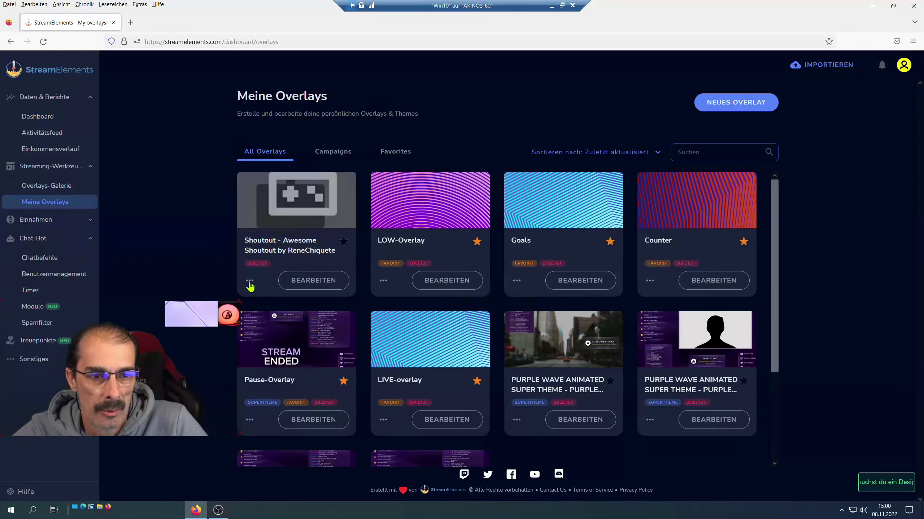
Step: Shorten the new overlay's name to Shoutout in its properties and save the change
click(249, 281)
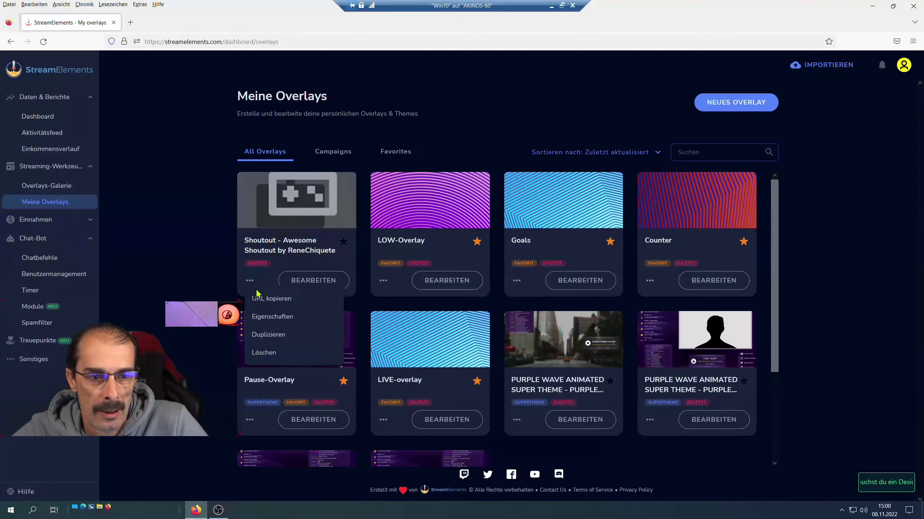
click(268, 324)
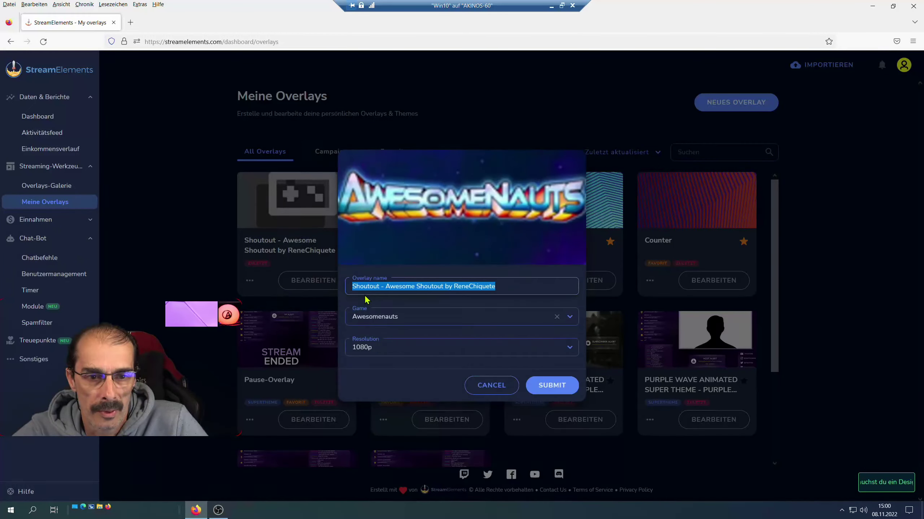
drag(380, 291, 542, 290)
key(BackSpace)
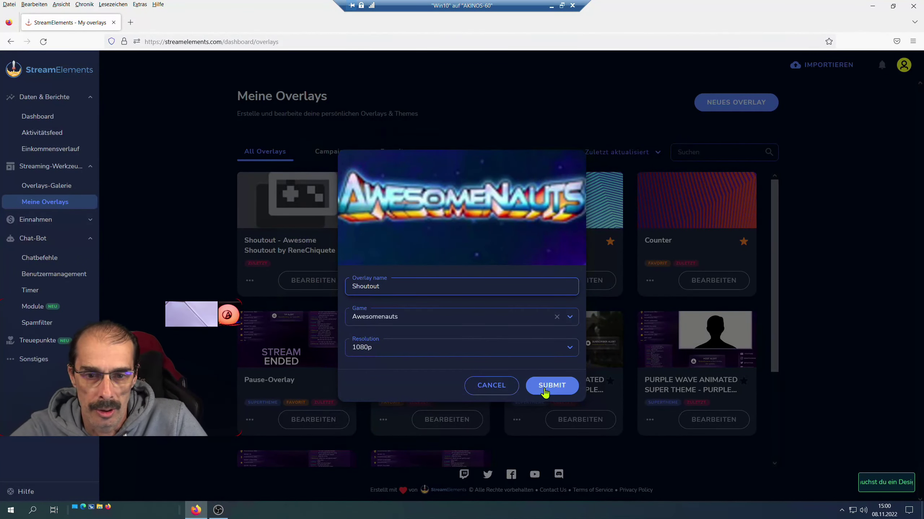
click(474, 391)
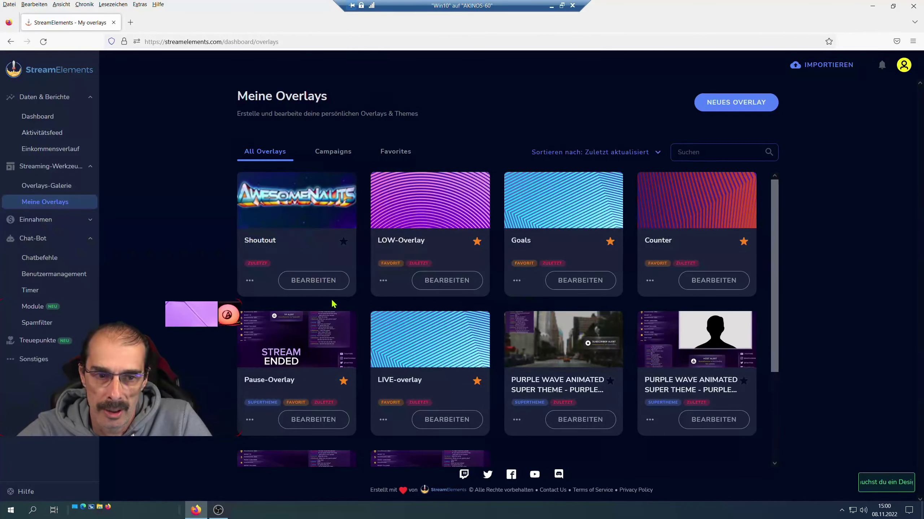
Step: Open the Shoutout overlay for editing and delete the text layer with the video recommendation
click(314, 289)
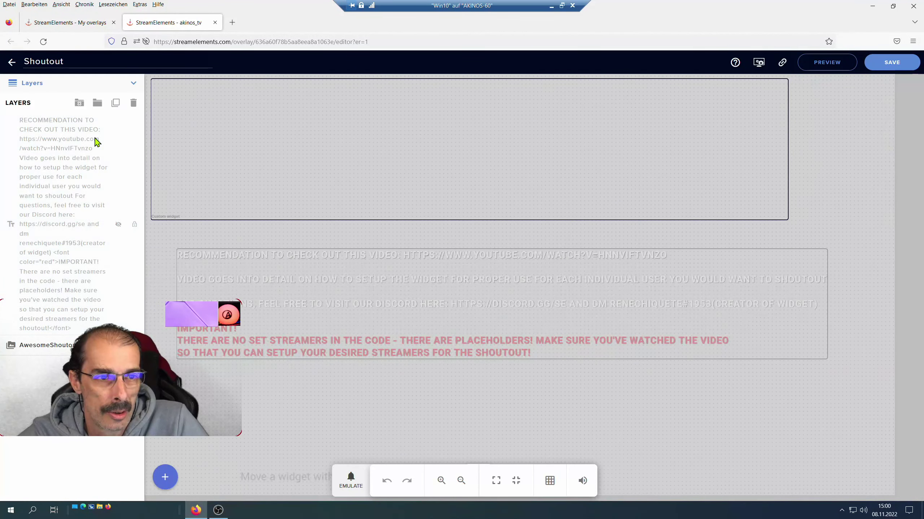
click(54, 175)
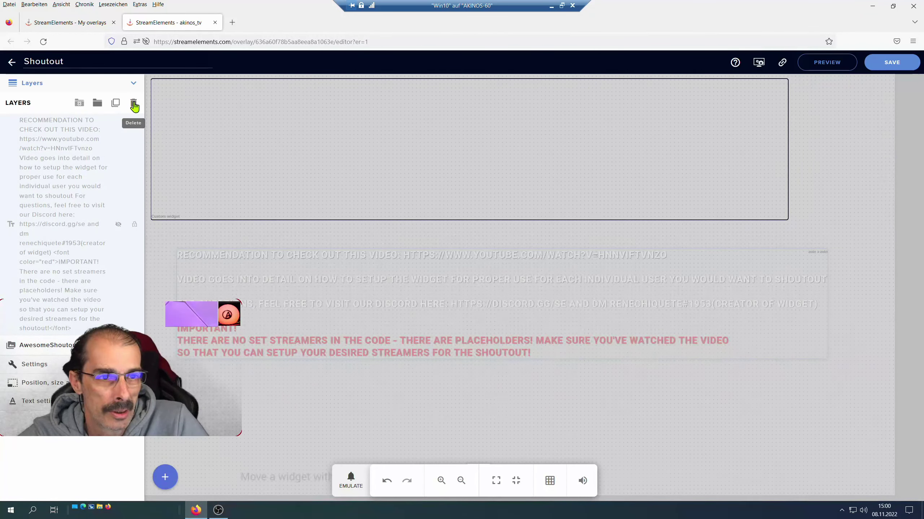
click(133, 104)
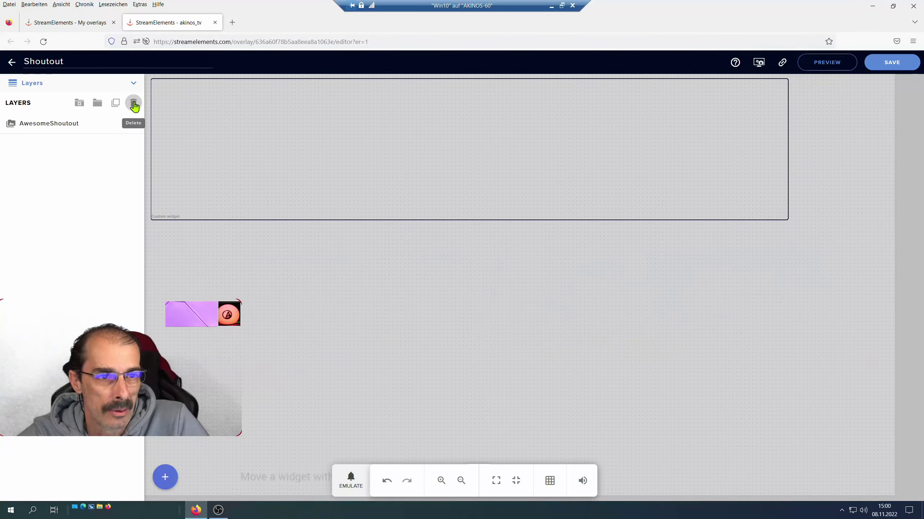
Step: Set the notification duration in the AwesomeShoutout layer's general configuration to 10 seconds
click(49, 128)
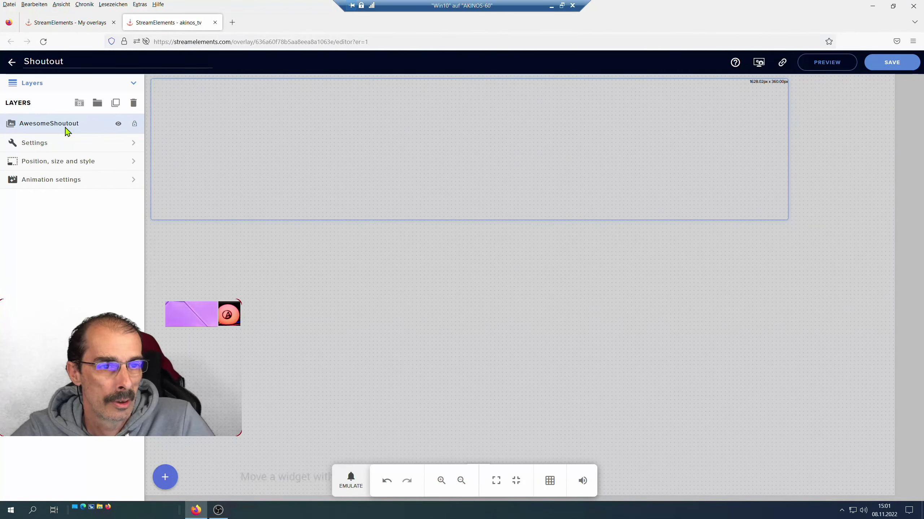
click(36, 148)
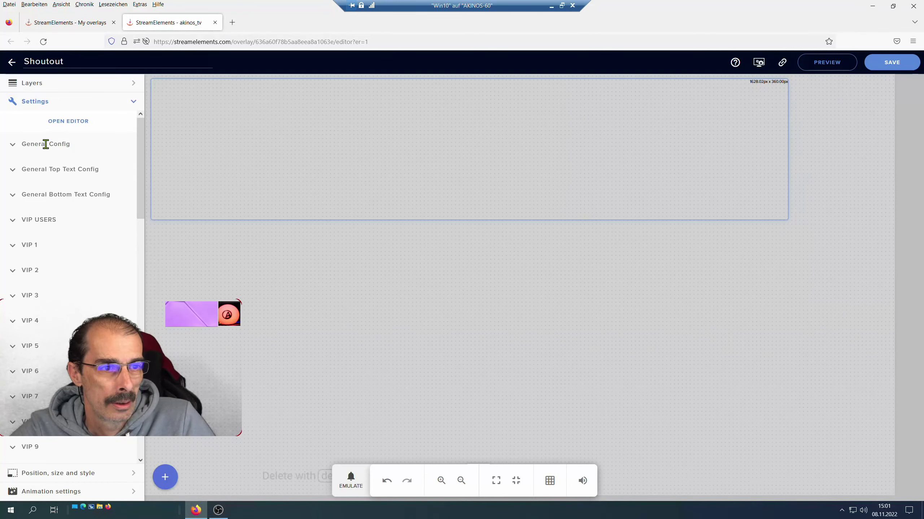
click(14, 146)
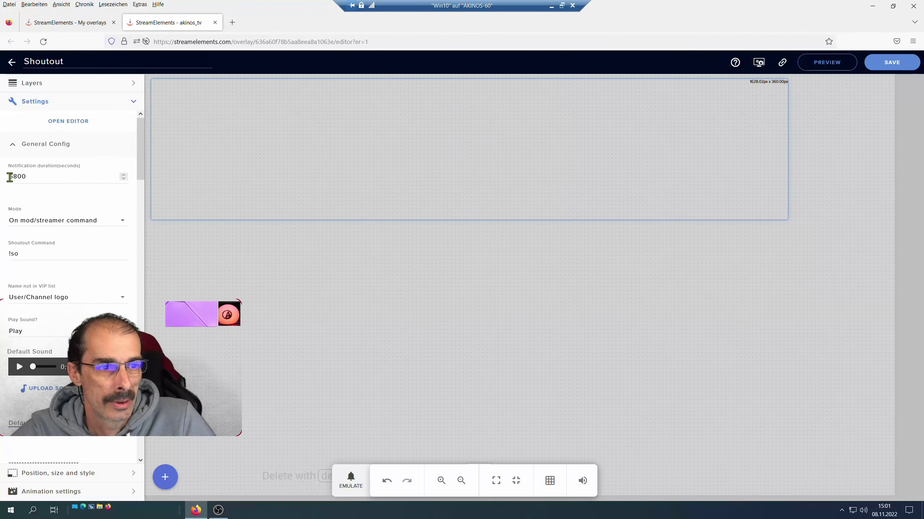
drag(10, 177, 46, 175)
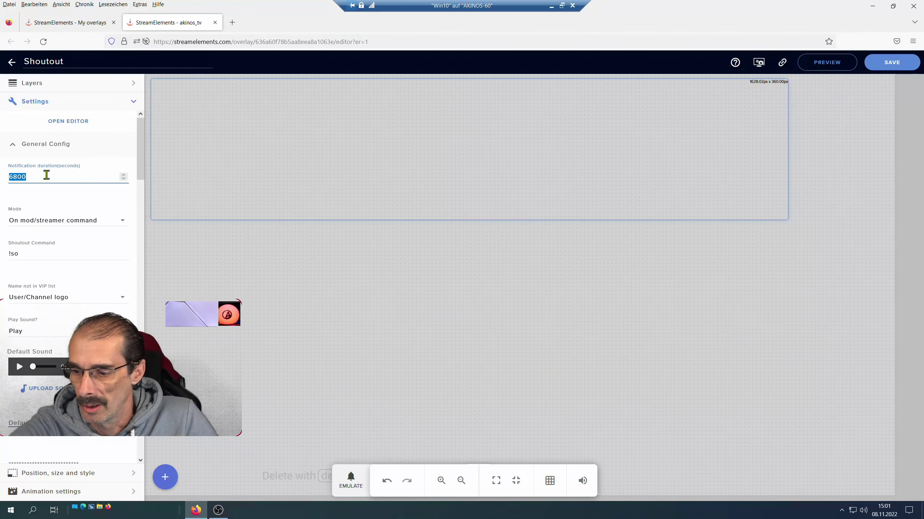
text(10)
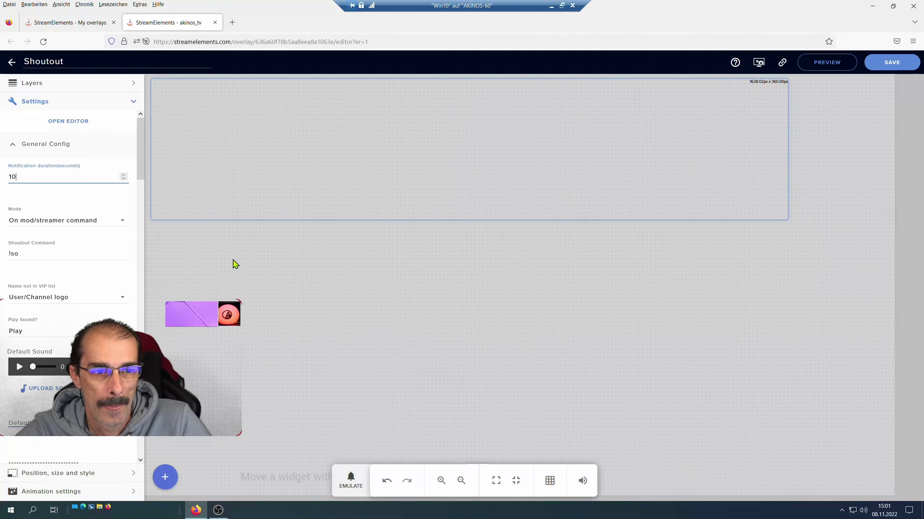
Step: Select On mod/streamer command as the mode and User/Channel logo for names not in the VIP list
click(20, 226)
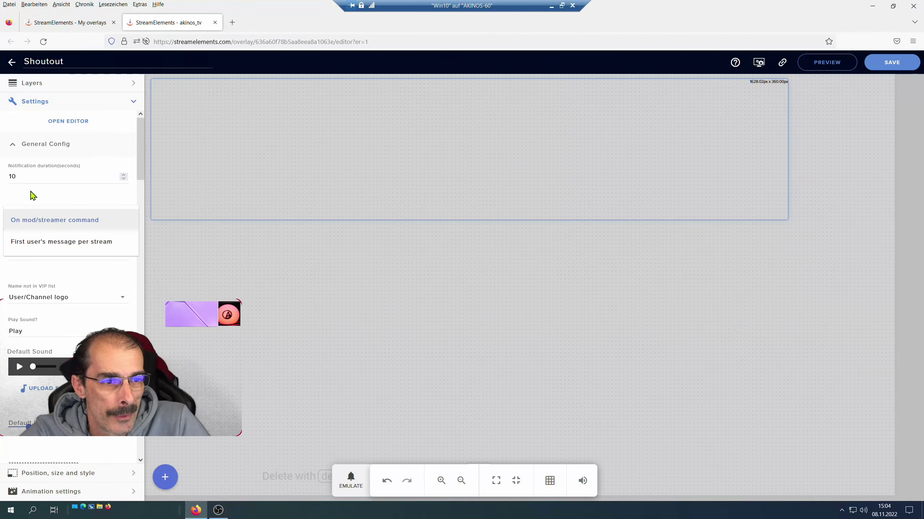
click(32, 221)
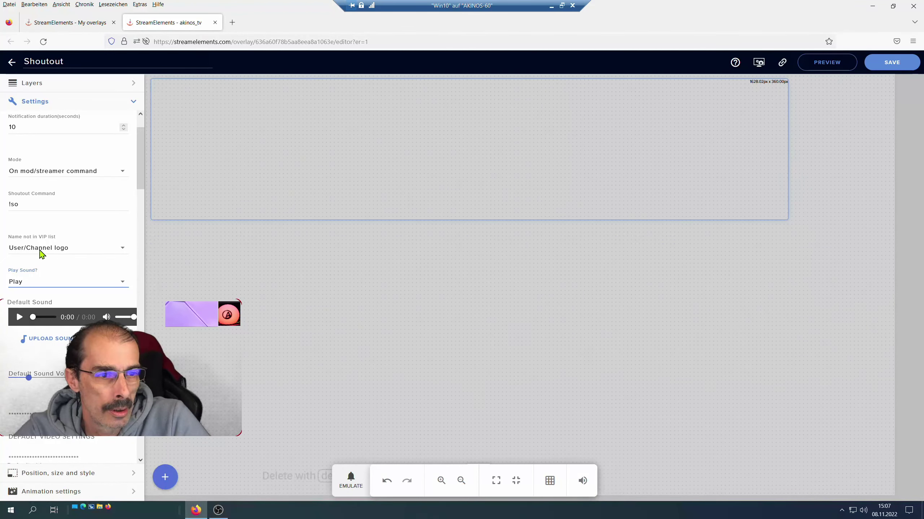
click(27, 247)
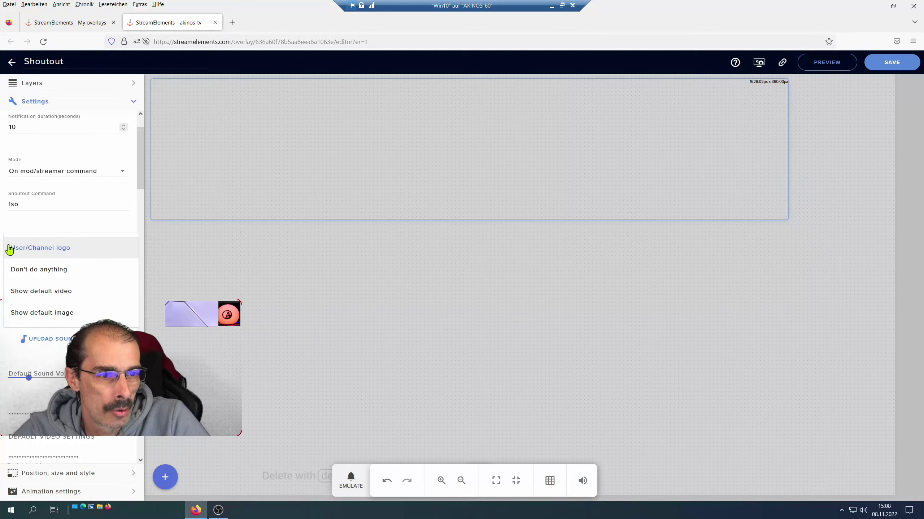
click(41, 252)
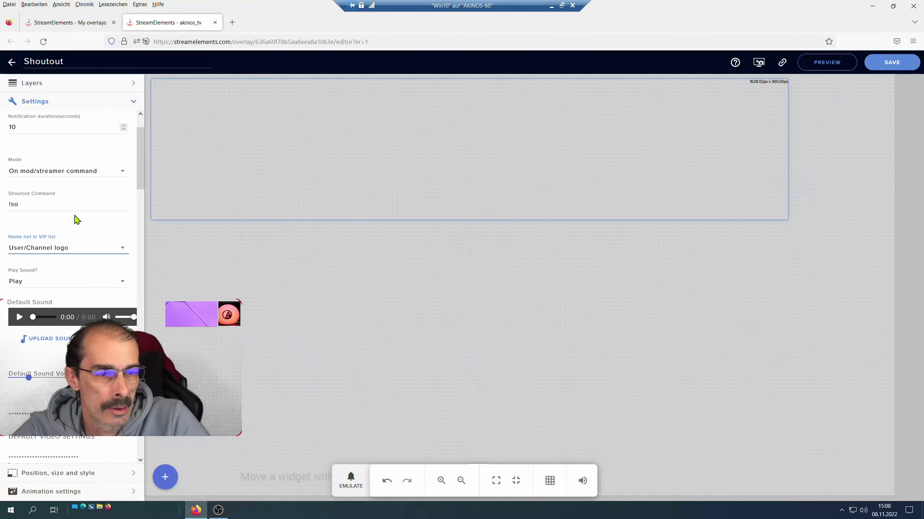
Step: Choose Play for the shoutout sound and set the default sound volume to 19
click(40, 287)
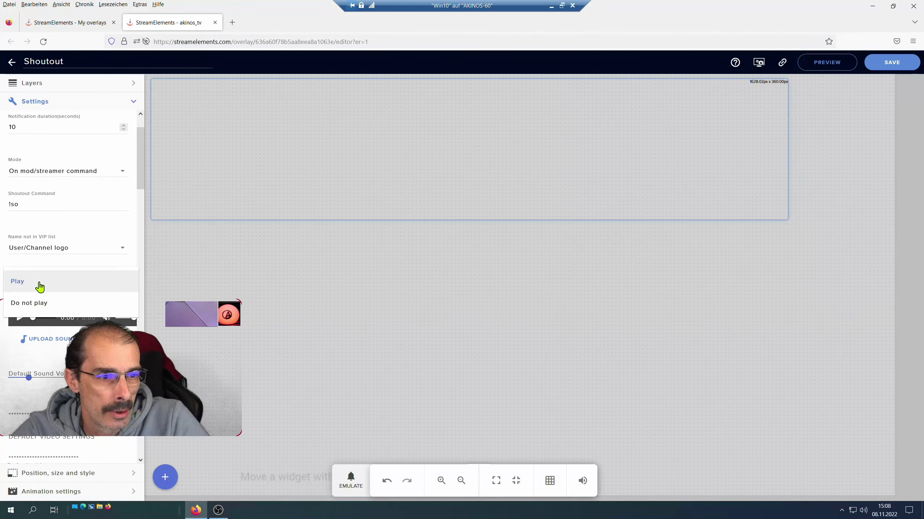
click(40, 284)
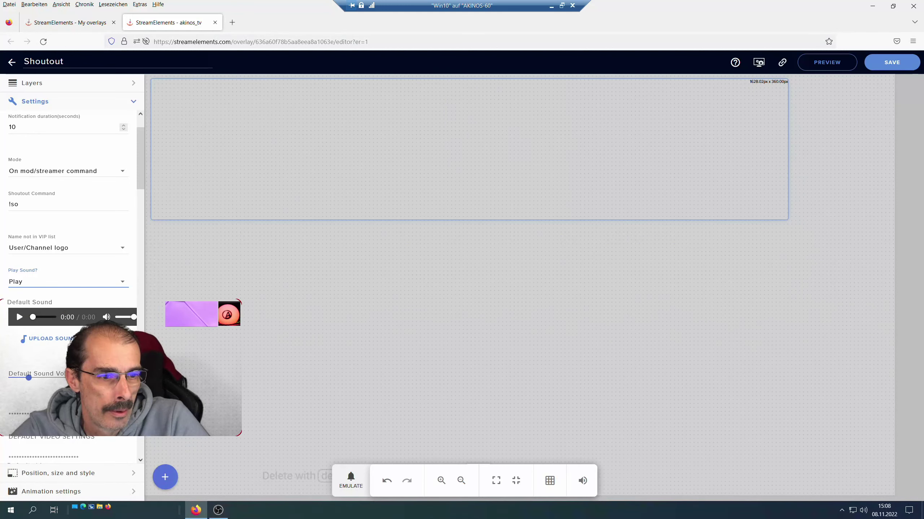
scroll(30, 288, down, 3)
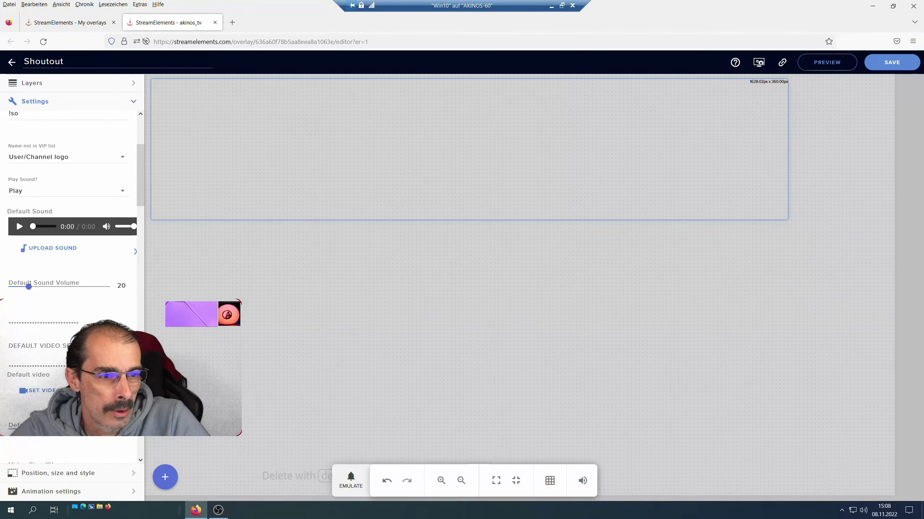
click(29, 287)
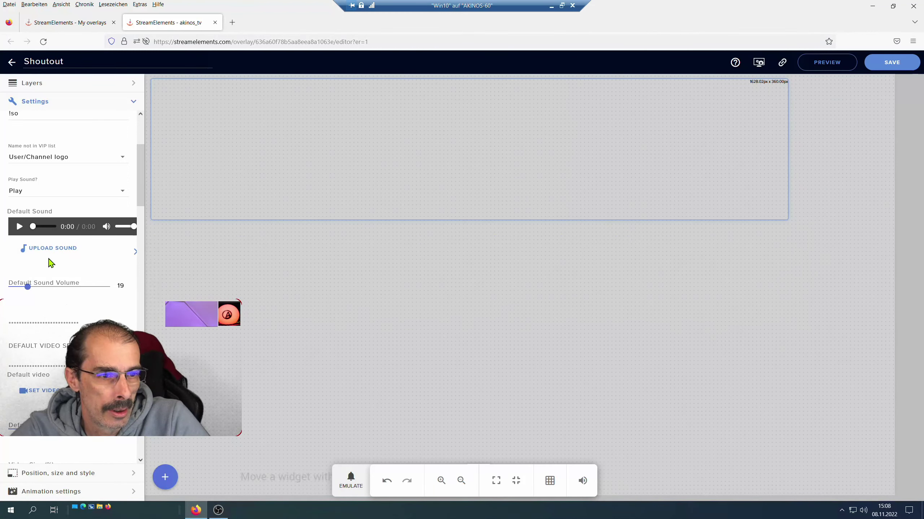
Step: Review the shoutout mode, command and sound settings, and examine the available options for names not in the VIP list
scroll(69, 328, down, 2)
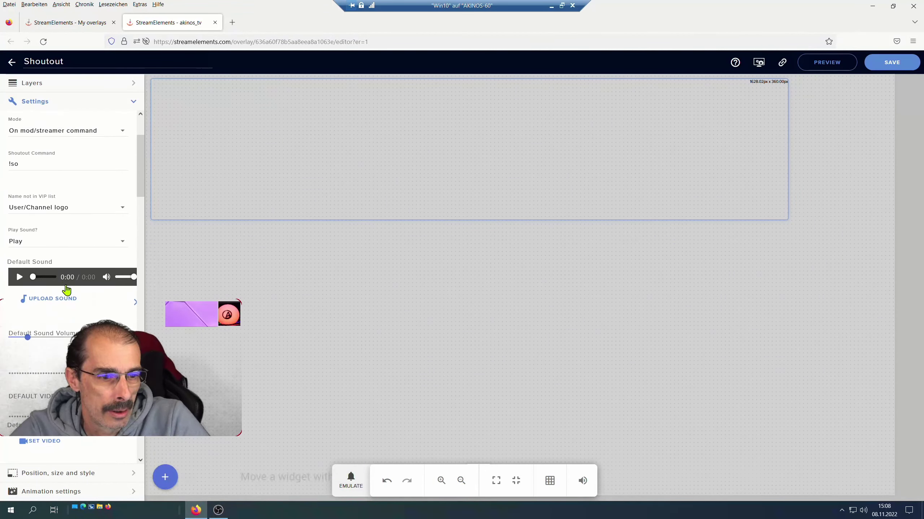
scroll(68, 293, up, 2)
scroll(25, 349, down, 1)
scroll(28, 303, down, 3)
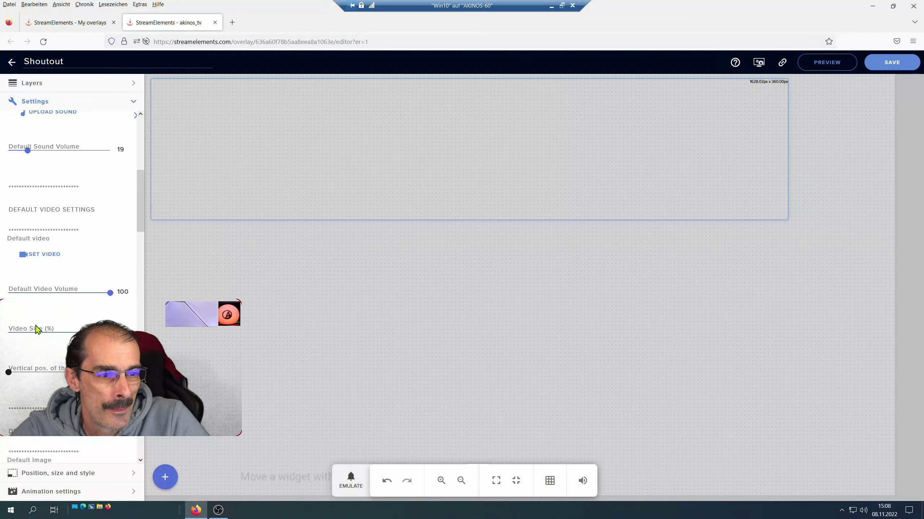
scroll(56, 295, up, 6)
click(62, 254)
click(63, 219)
click(49, 295)
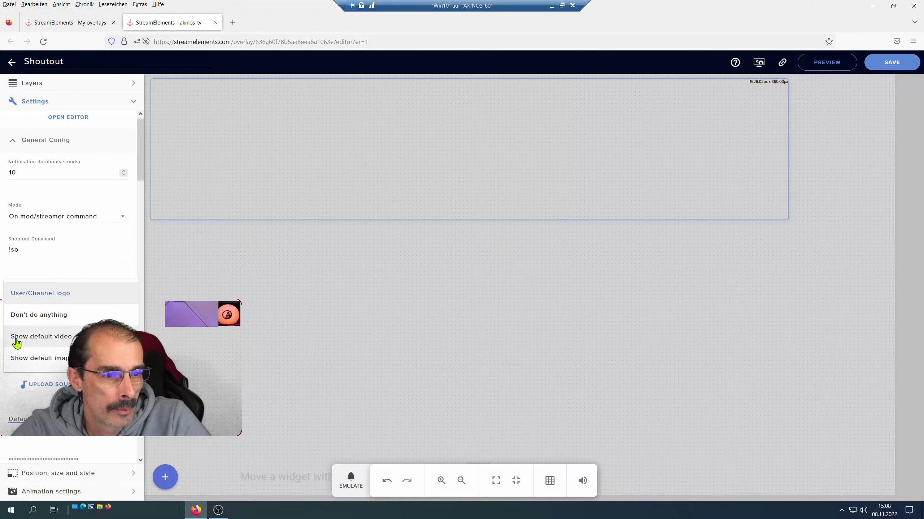
click(67, 297)
Step: Look through the default video and default image settings of the AwesomeShoutout layer, including volume, size and vertical position
scroll(67, 255, down, 5)
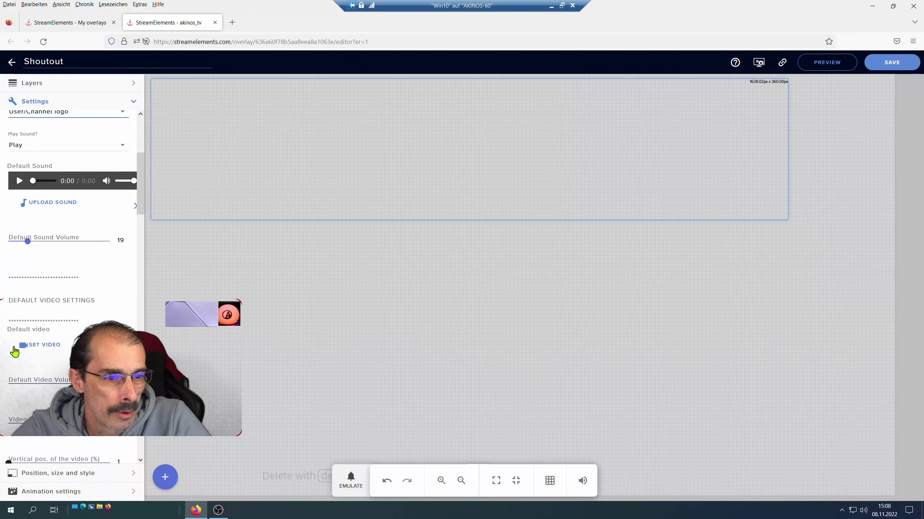
scroll(27, 298, down, 3)
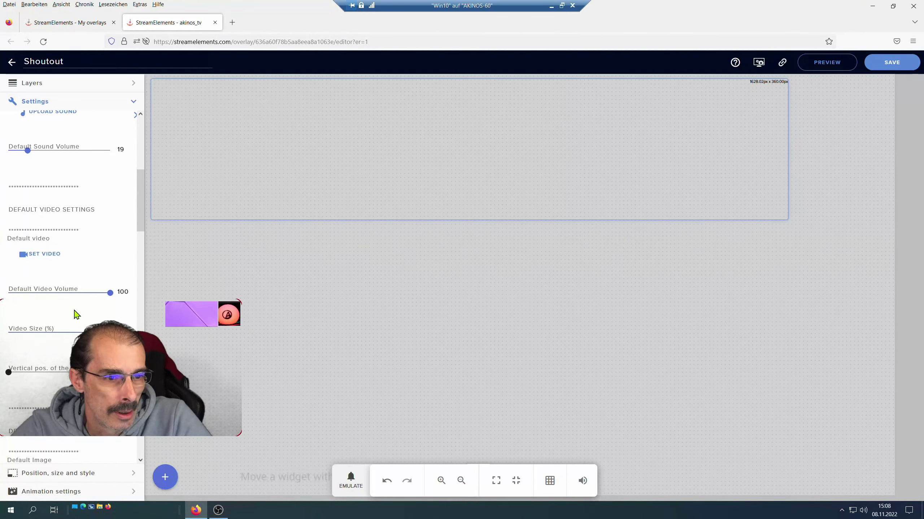
scroll(56, 334, down, 3)
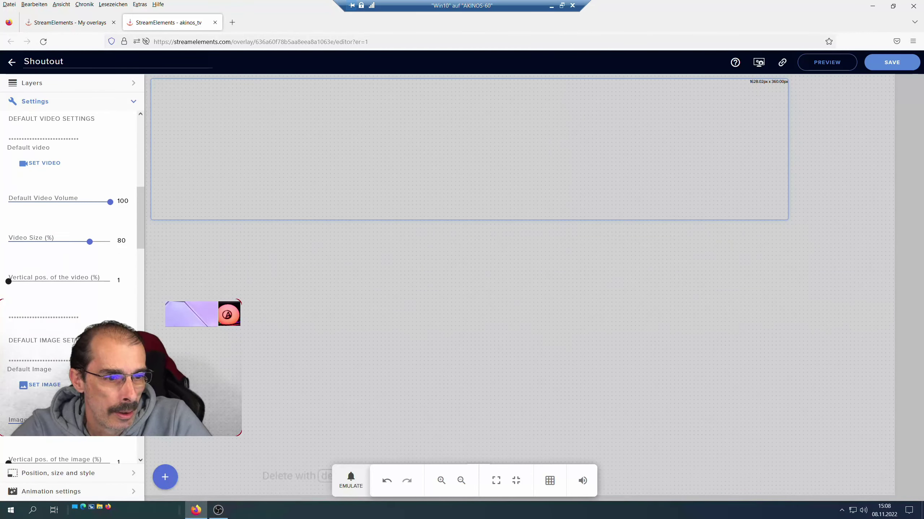
scroll(22, 302, down, 1)
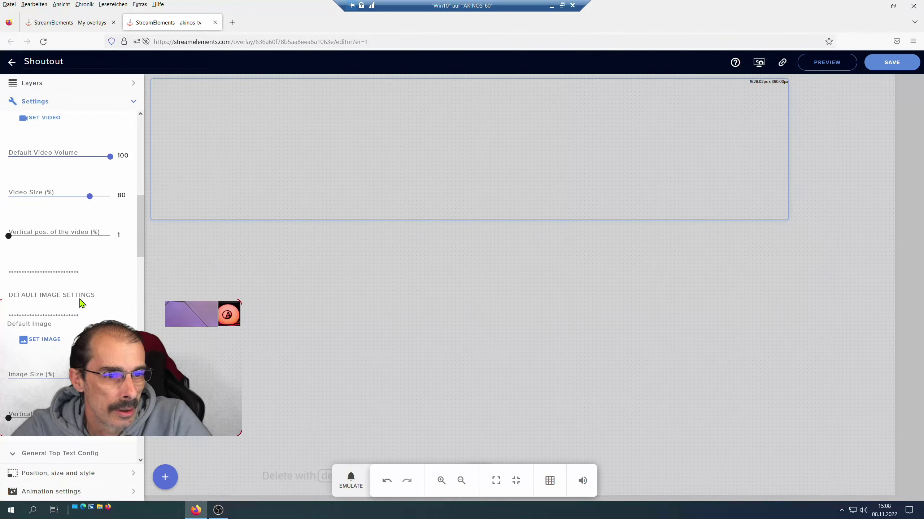
scroll(74, 341, down, 2)
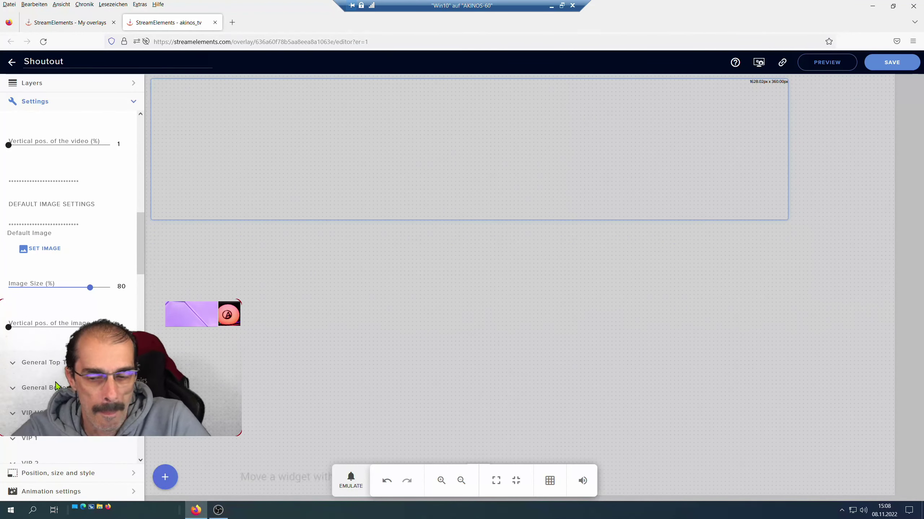
scroll(56, 383, down, 2)
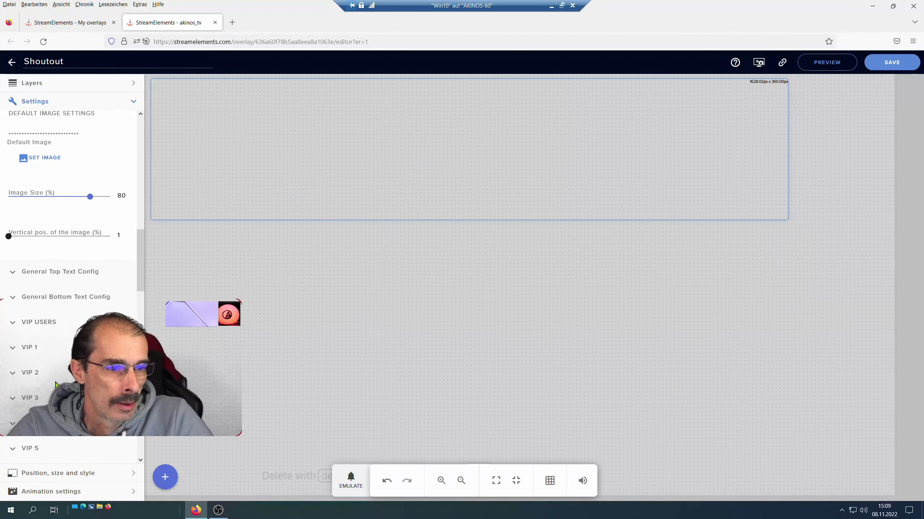
Step: Examine the main text and its color, animation and font options in the General Top Text Config
click(24, 279)
triple_click(26, 305)
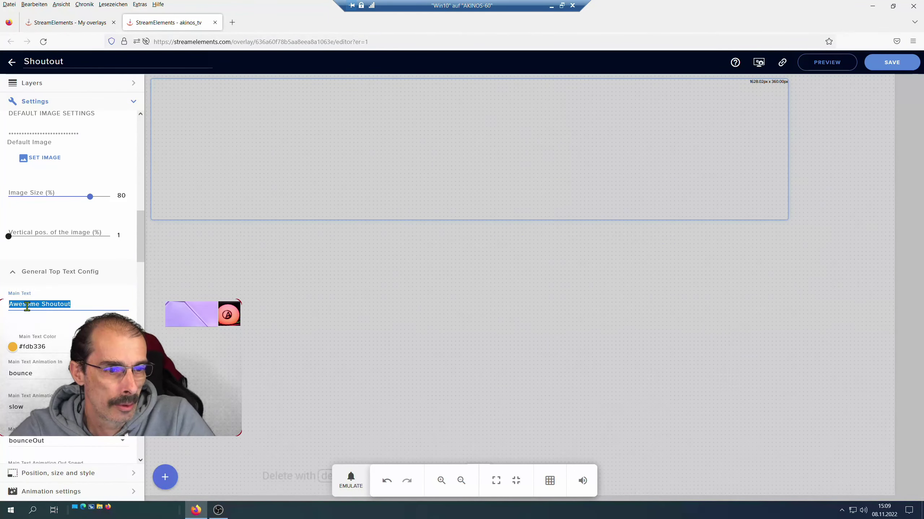
scroll(28, 292, down, 1)
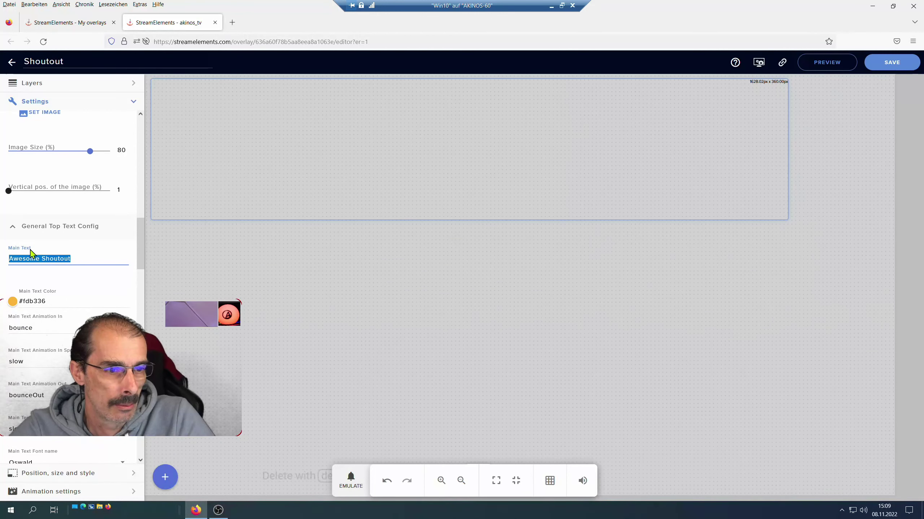
click(78, 259)
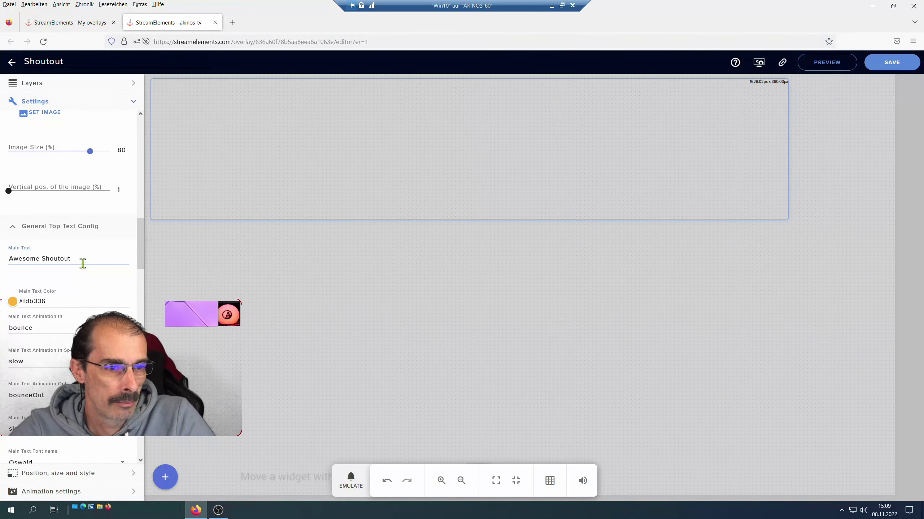
drag(81, 258, 1, 260)
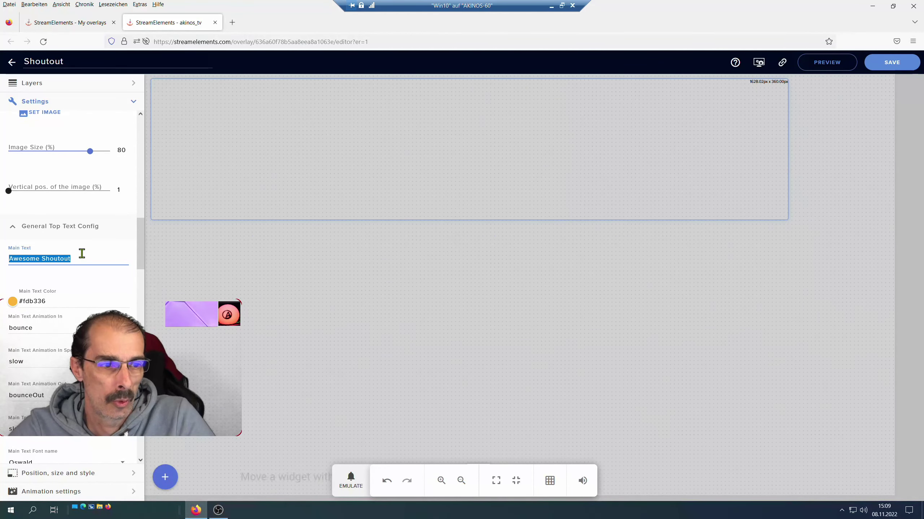
click(12, 232)
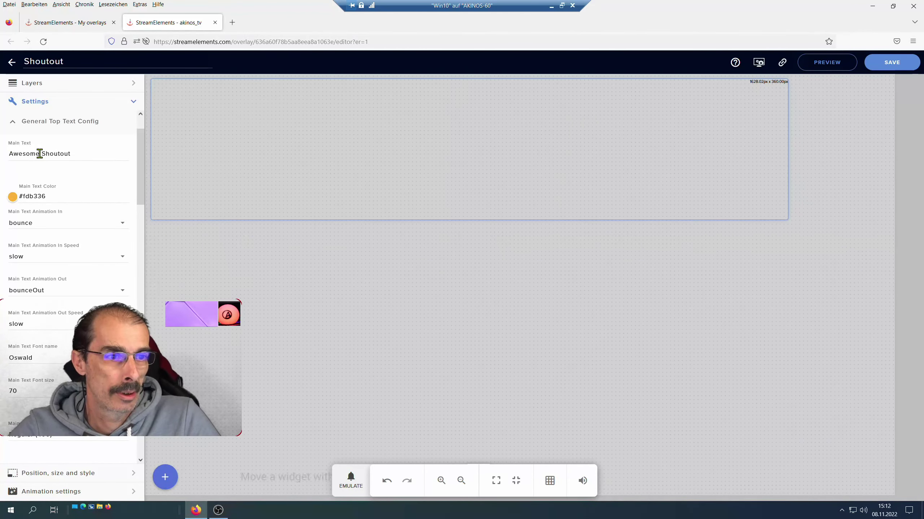
drag(75, 154, 9, 154)
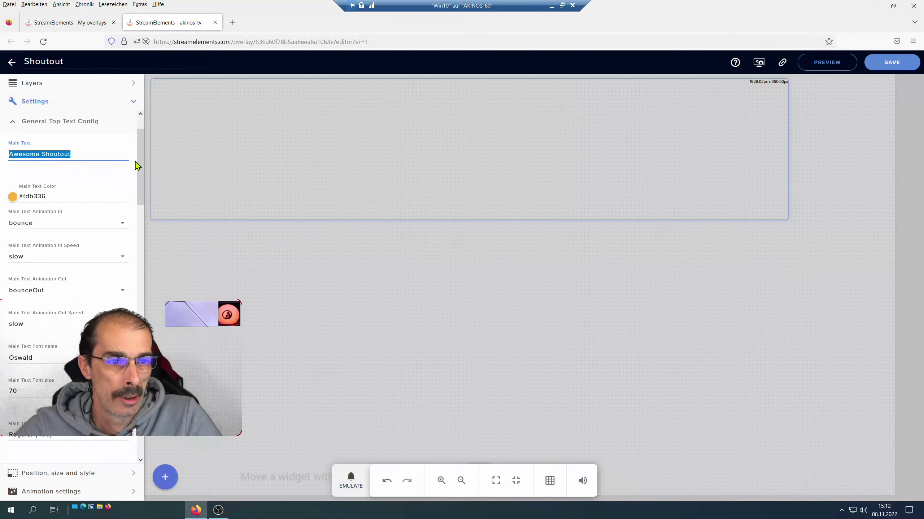
Step: Save the Shoutout overlay and copy its overlay URL to the clipboard
mouse_move(220, 513)
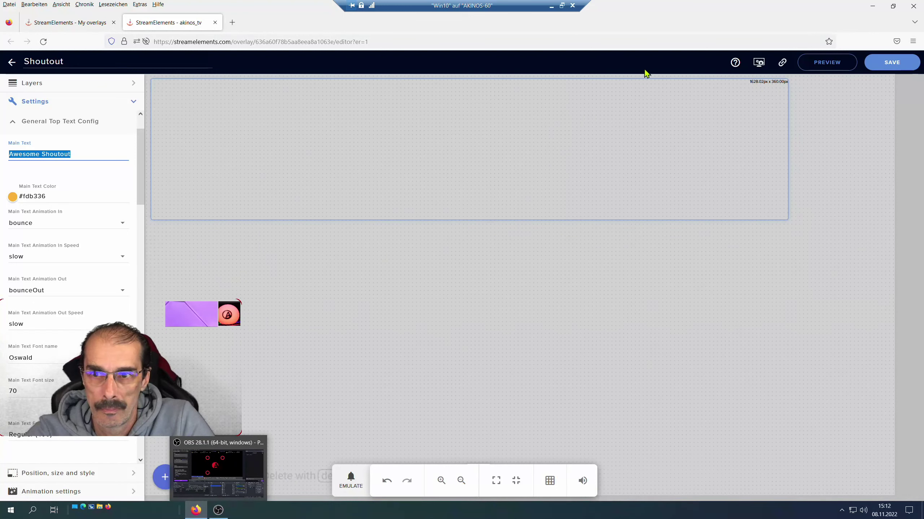
click(884, 68)
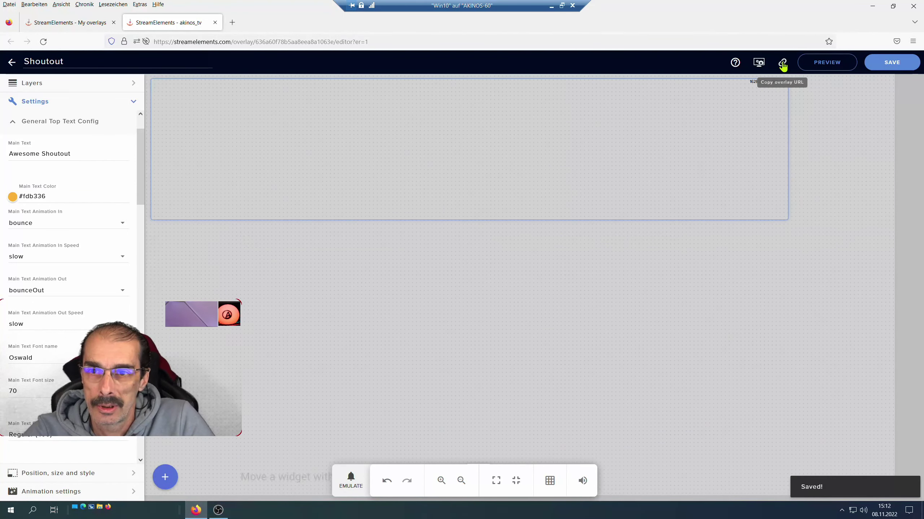
click(782, 66)
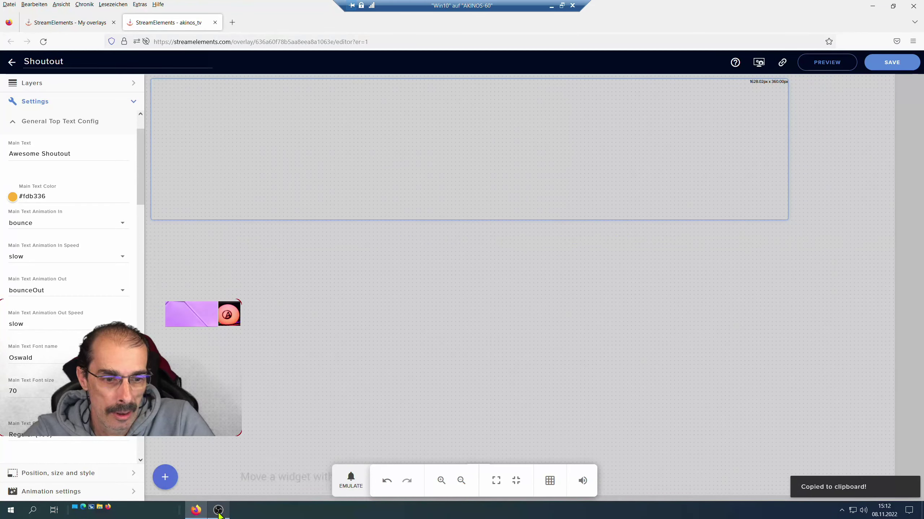
Step: Switch to OBS and add a new browser source named test to the live scene
click(218, 511)
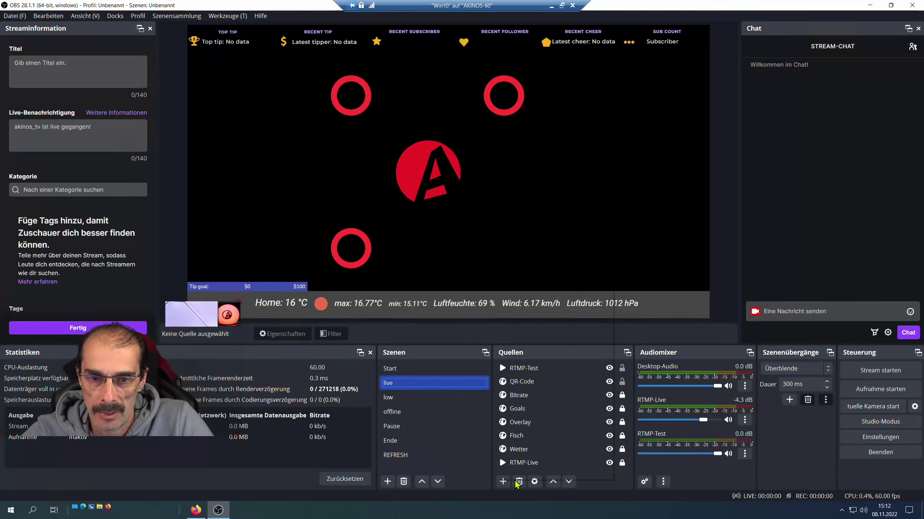
click(503, 482)
click(522, 317)
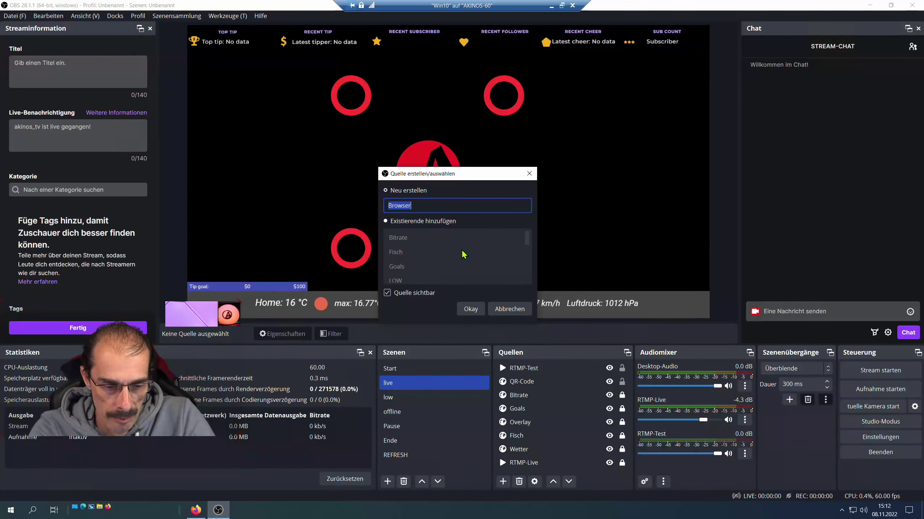
text(t)
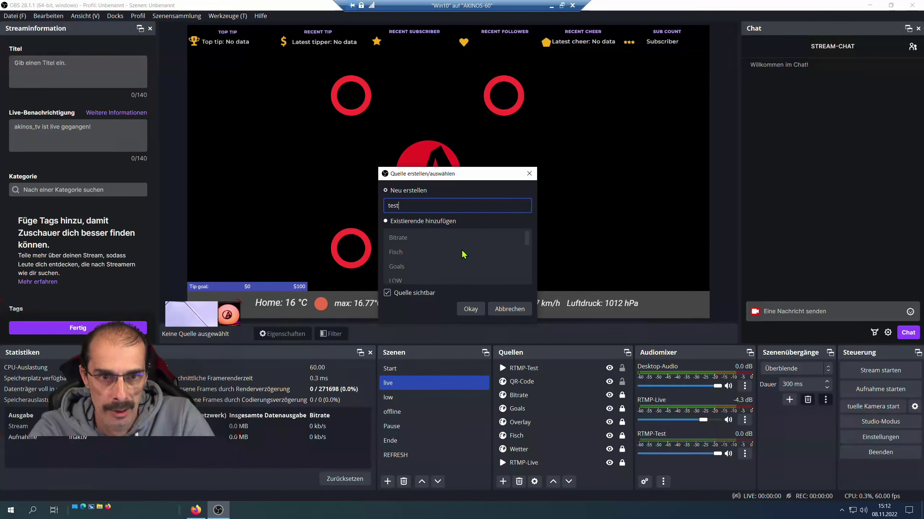
text(est)
click(470, 309)
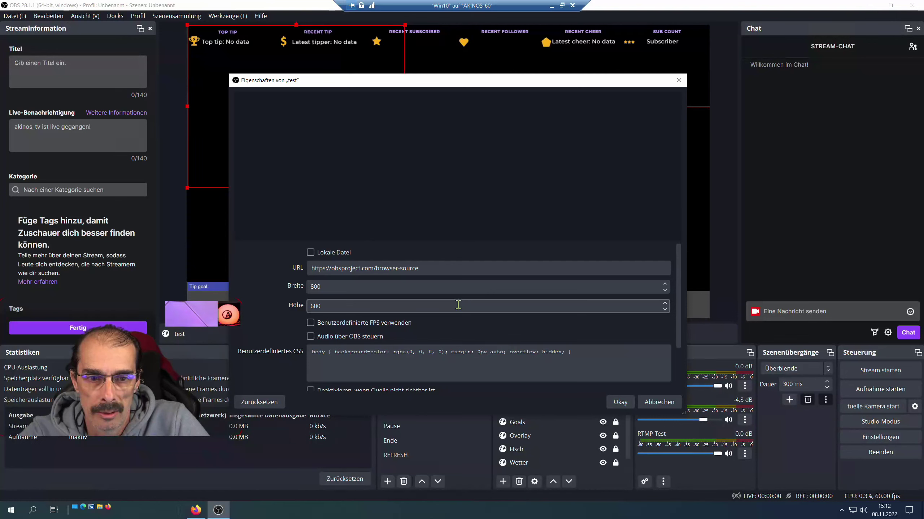
Step: Replace the test source's URL with the copied overlay URL containing the access token, and set its width to 1920 and height to 1080
drag(424, 269, 291, 268)
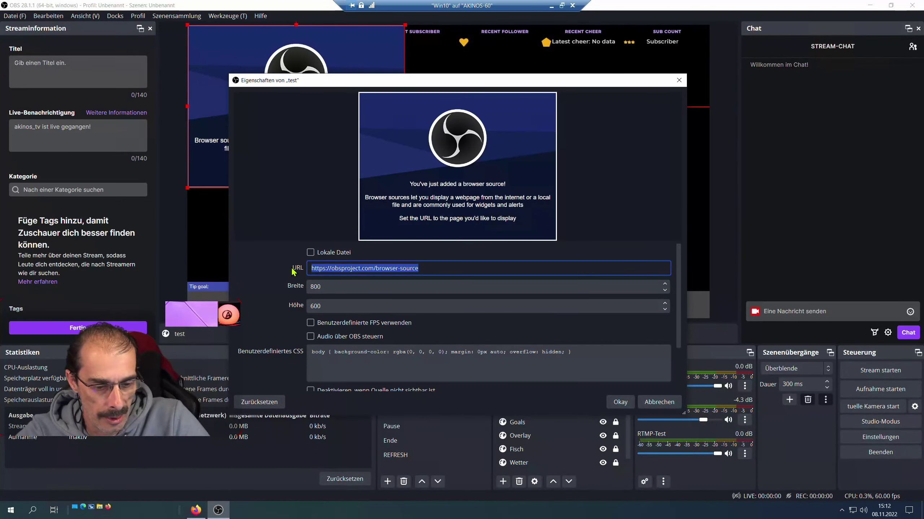
key(ctrl+v)
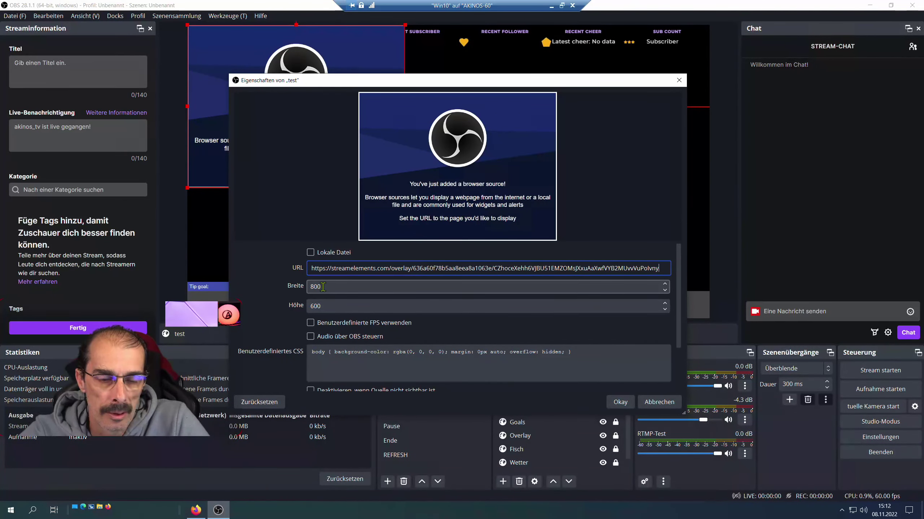
click(323, 288)
text(1920)
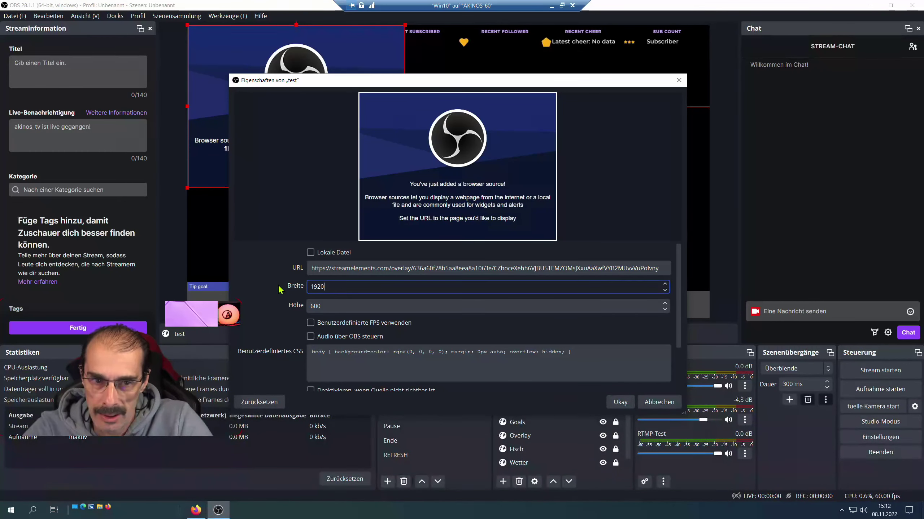
click(304, 307)
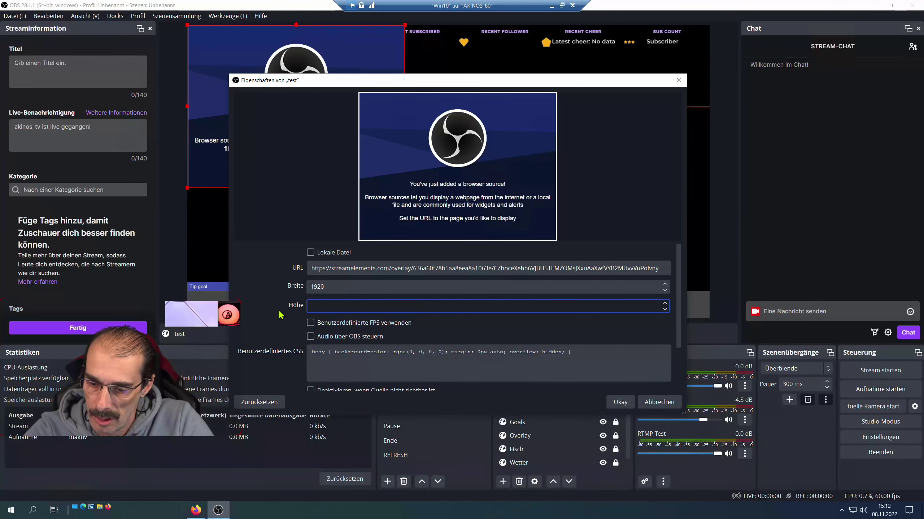
text(1080)
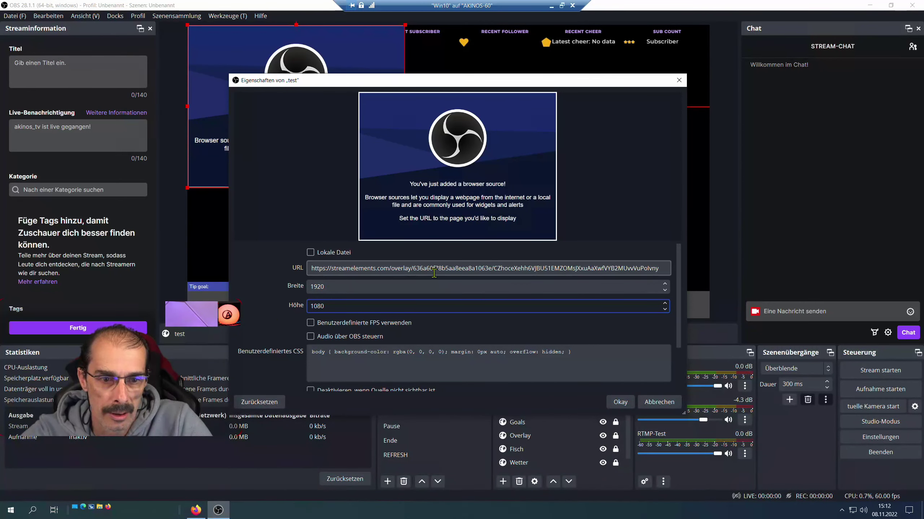
Step: Enable audio control through OBS and browser refresh on scene activation, then refresh the page cache and accept the source properties
drag(682, 320, 681, 367)
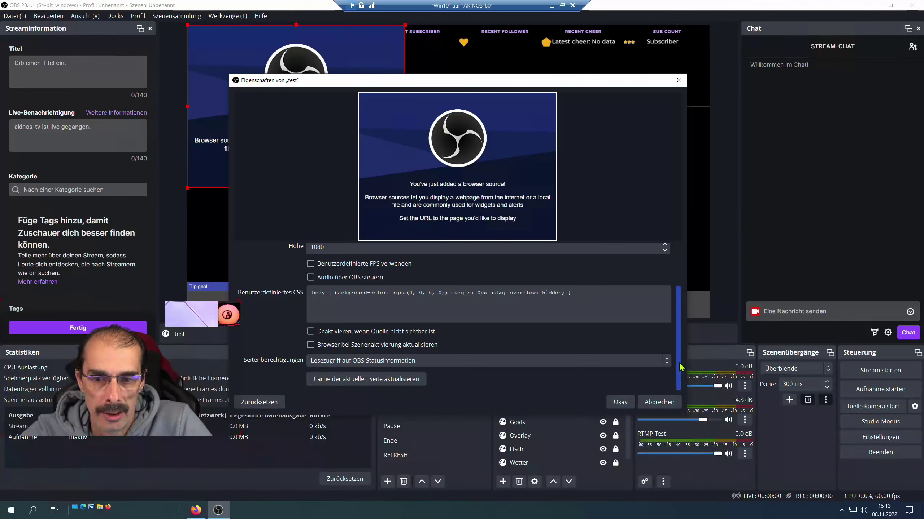
click(312, 278)
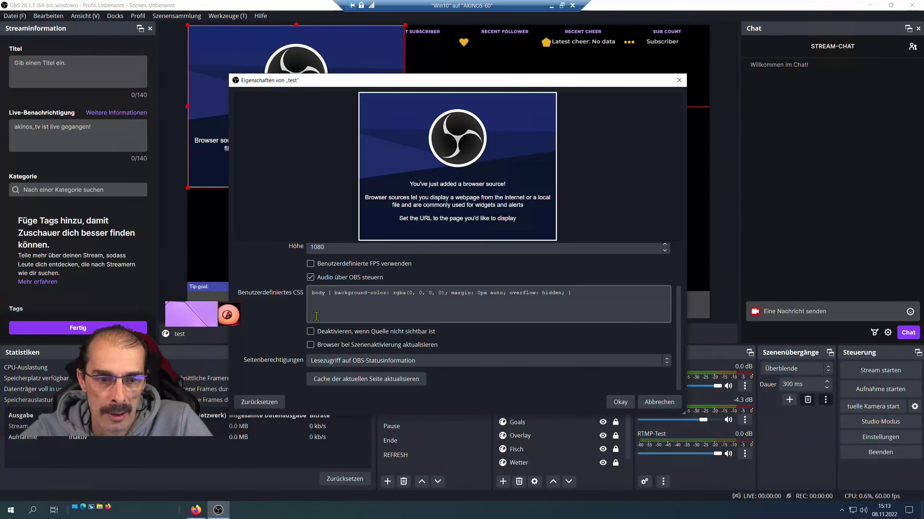
click(311, 347)
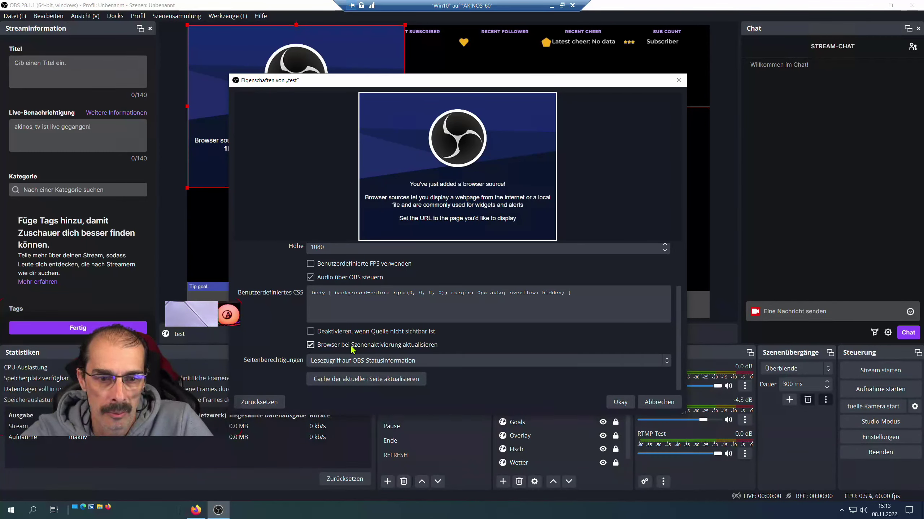
click(330, 382)
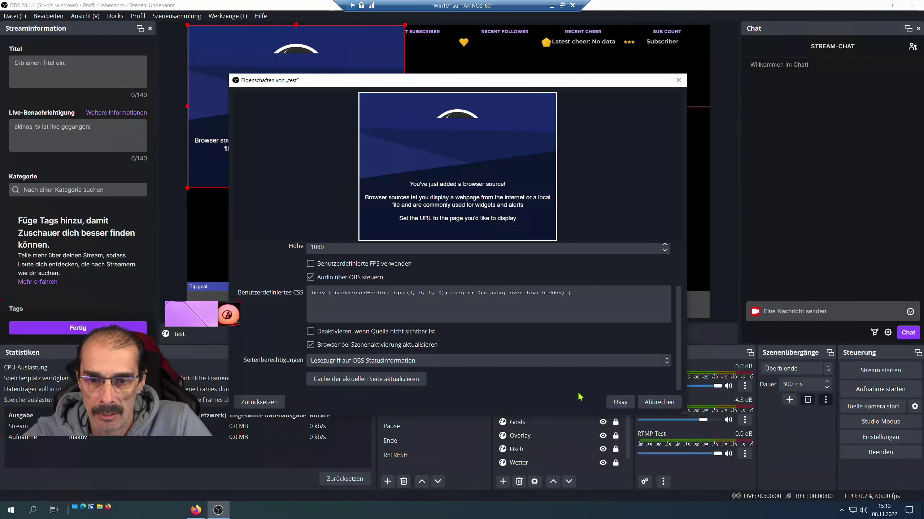
click(618, 402)
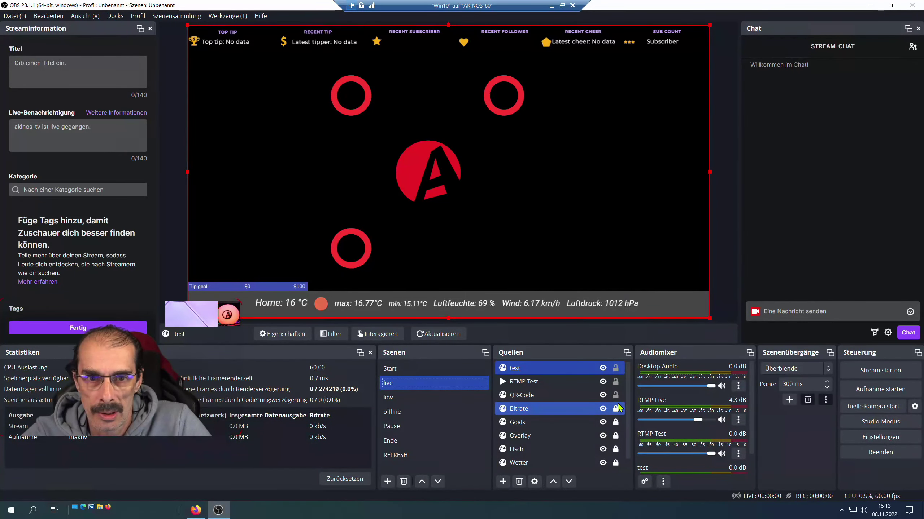
click(785, 315)
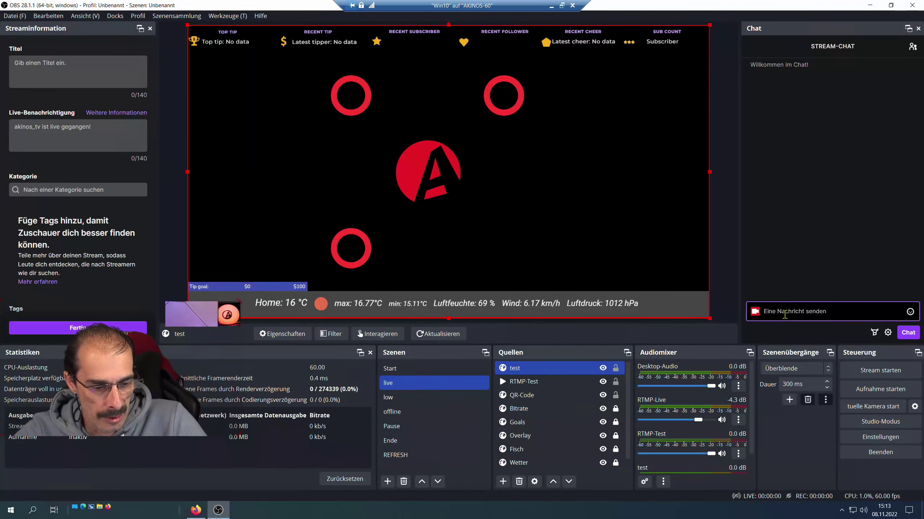
text(!so a)
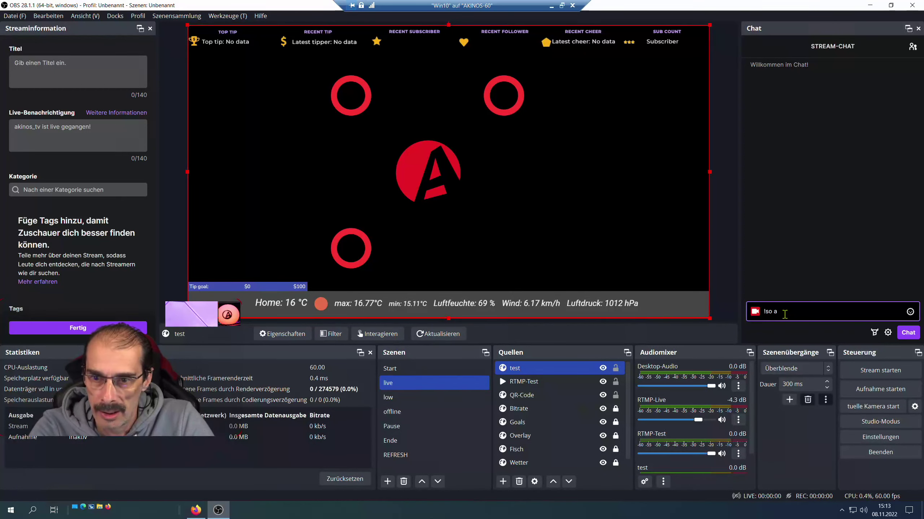
text(ki)
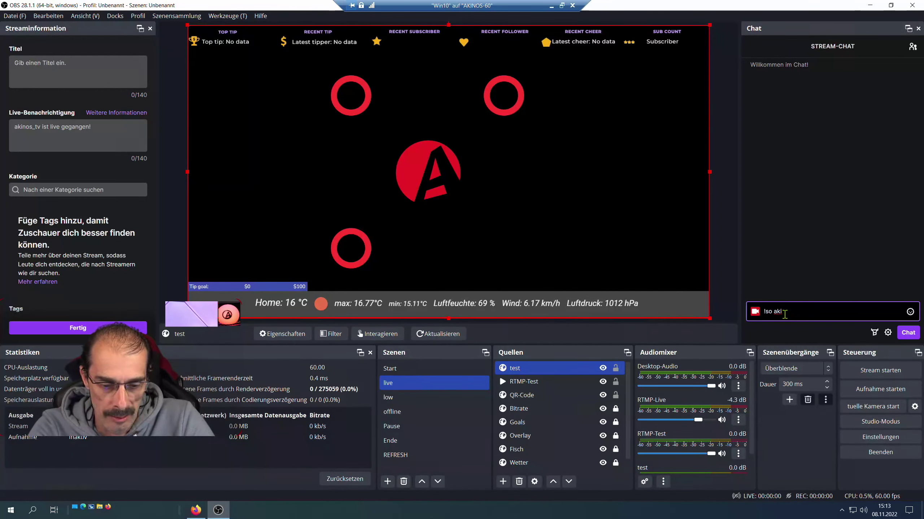
text(no)
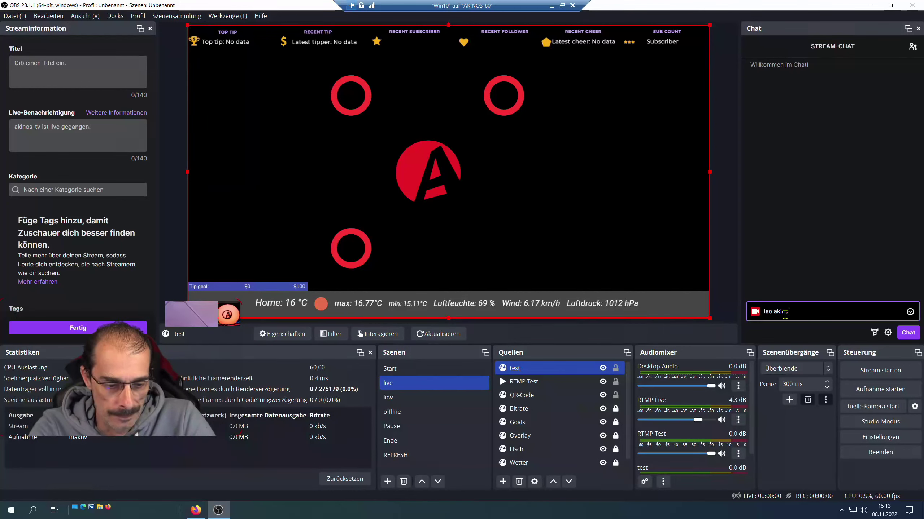
text(s01)
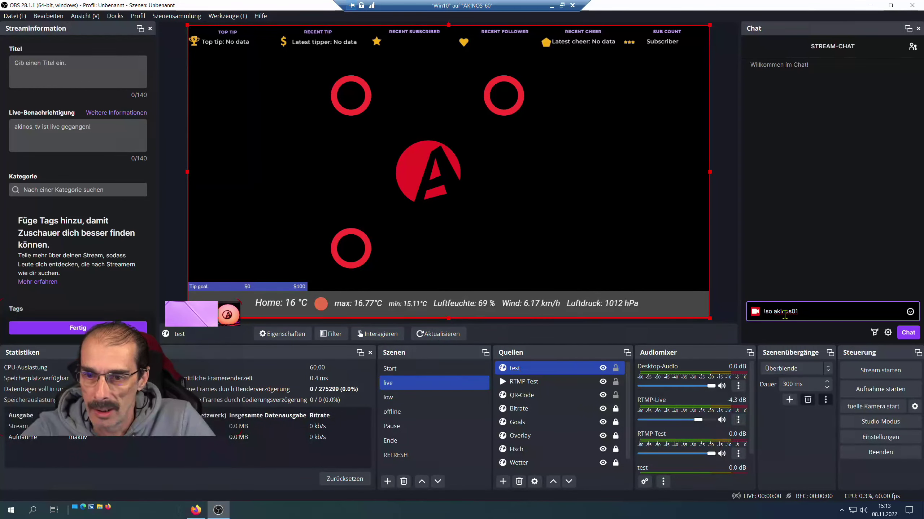
key(Return)
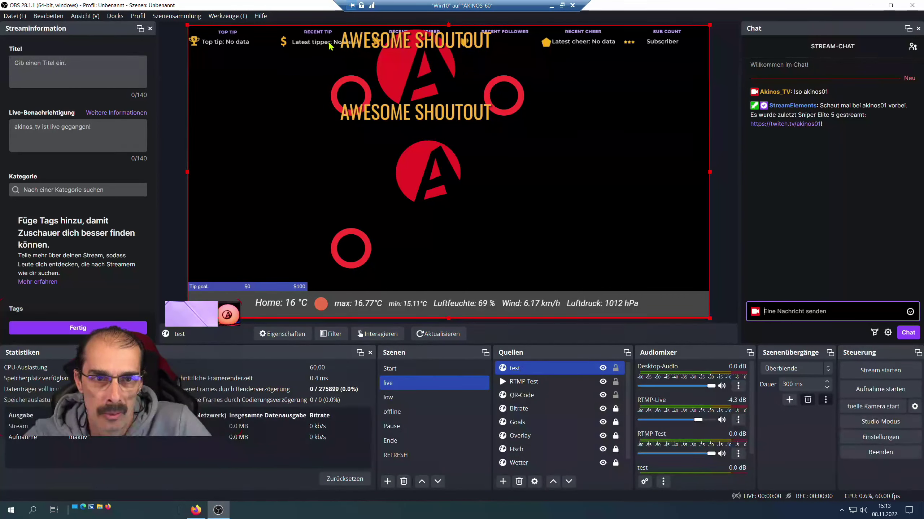
Step: Switch to the StreamElements editor in Firefox and examine the top and bottom text settings, including the main text color picker and entrance animation choices
click(189, 513)
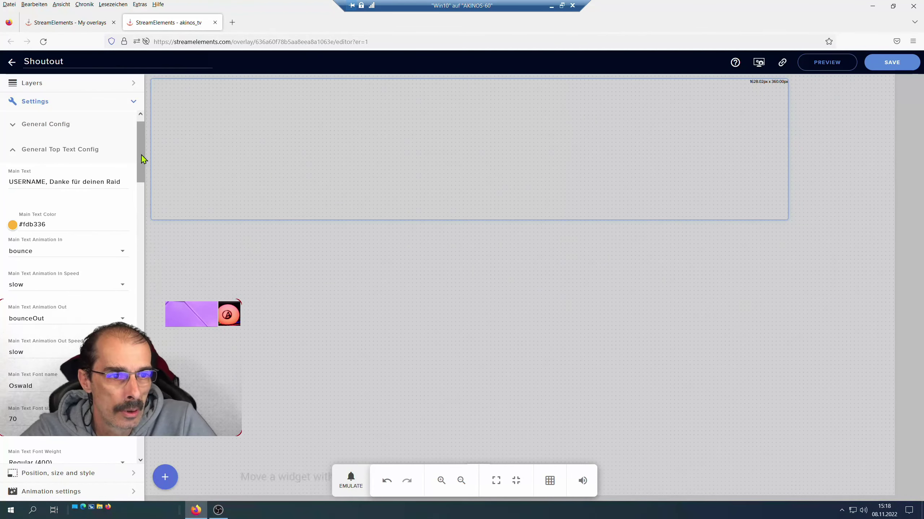
drag(143, 159, 139, 187)
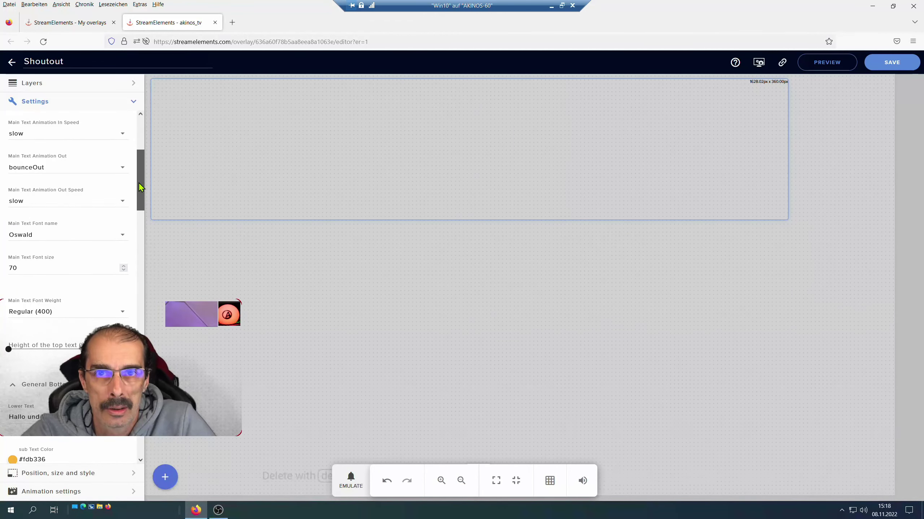
drag(139, 184, 139, 214)
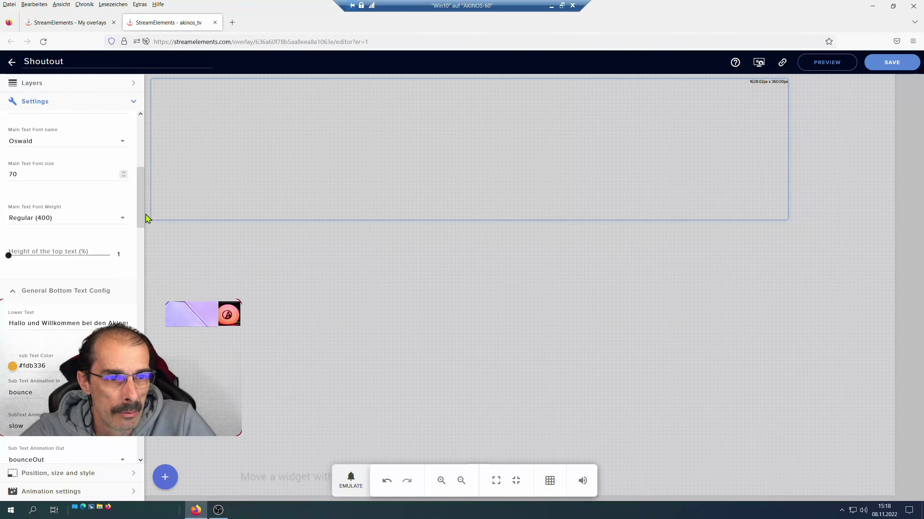
drag(140, 217, 146, 146)
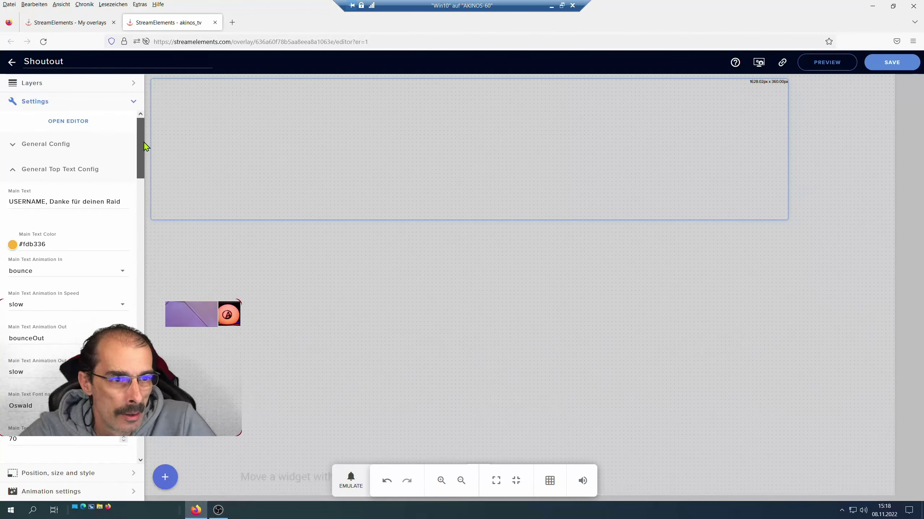
click(13, 246)
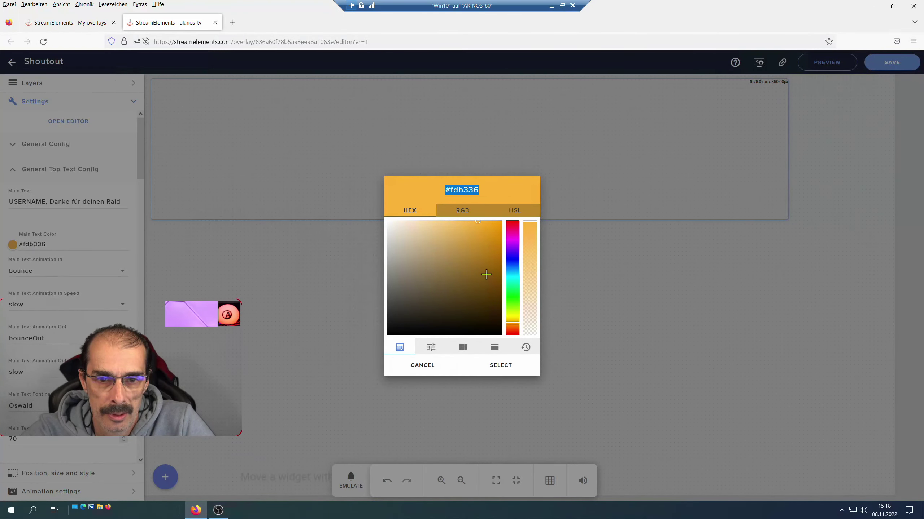
click(418, 369)
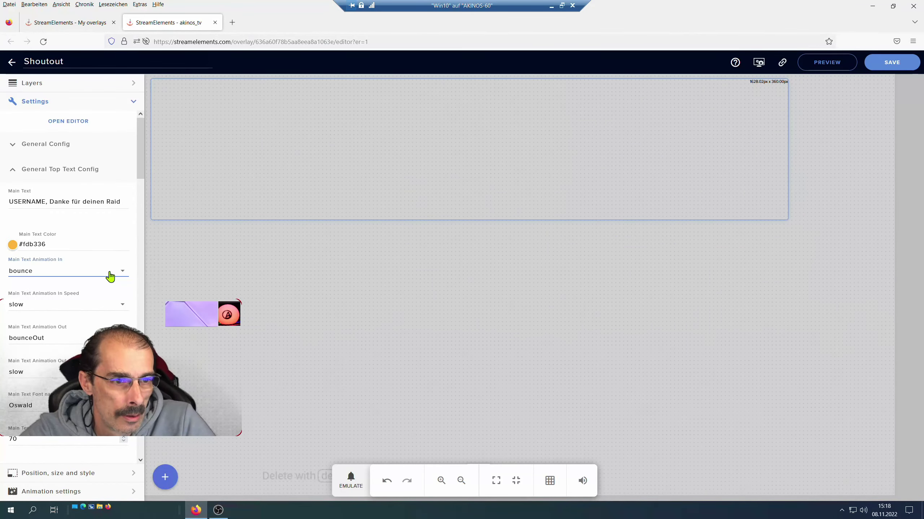
click(110, 275)
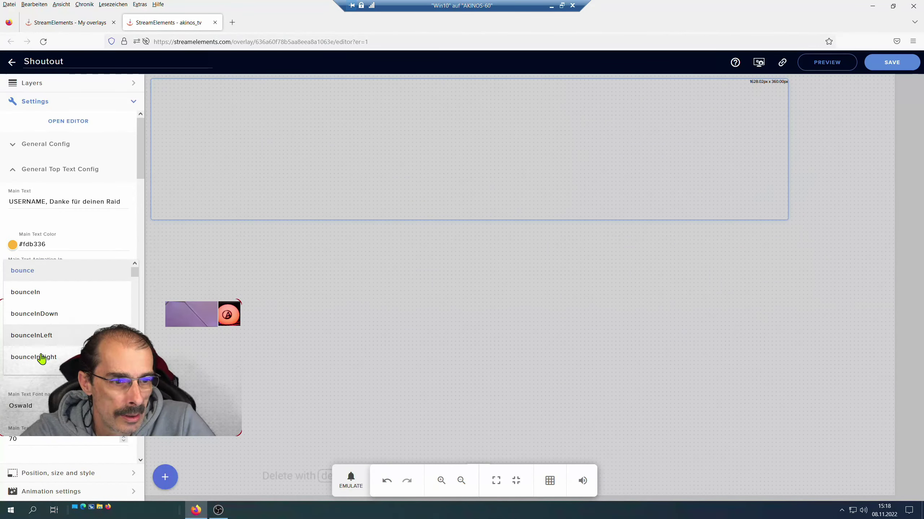
drag(135, 272, 134, 314)
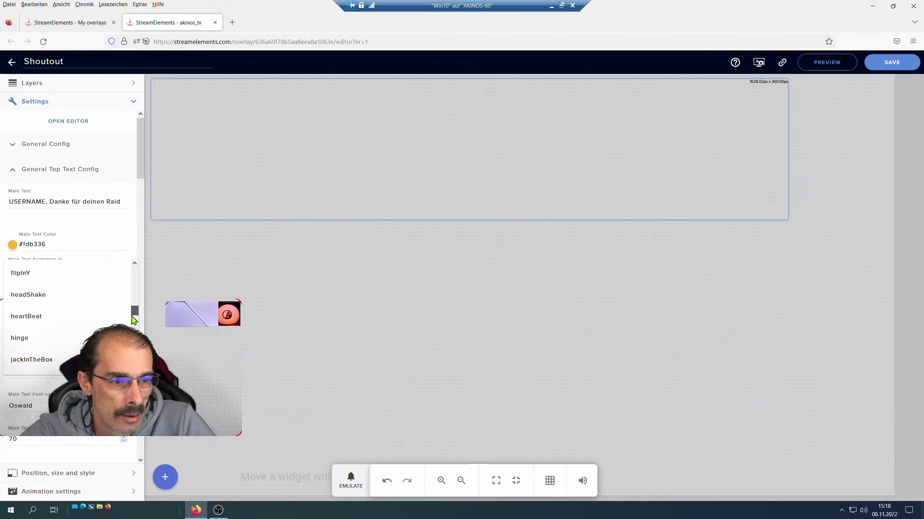
scroll(35, 351, down, 3)
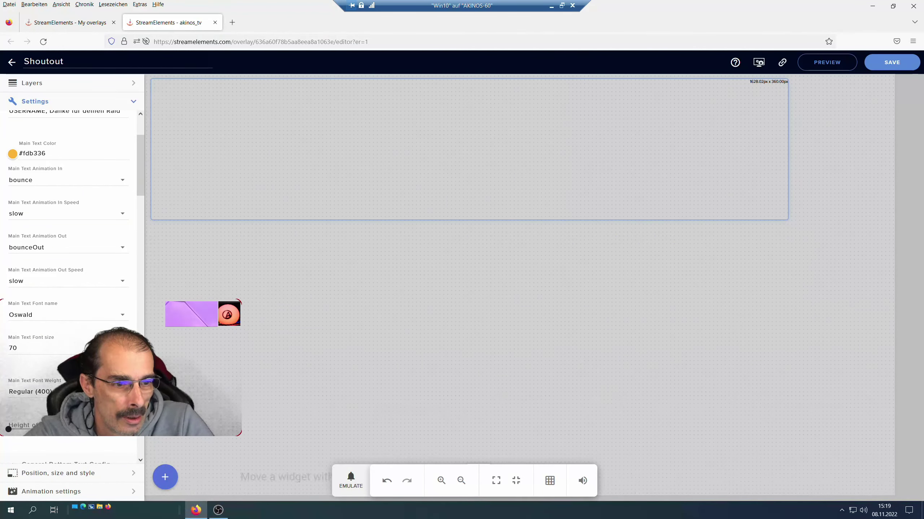
scroll(35, 350, down, 7)
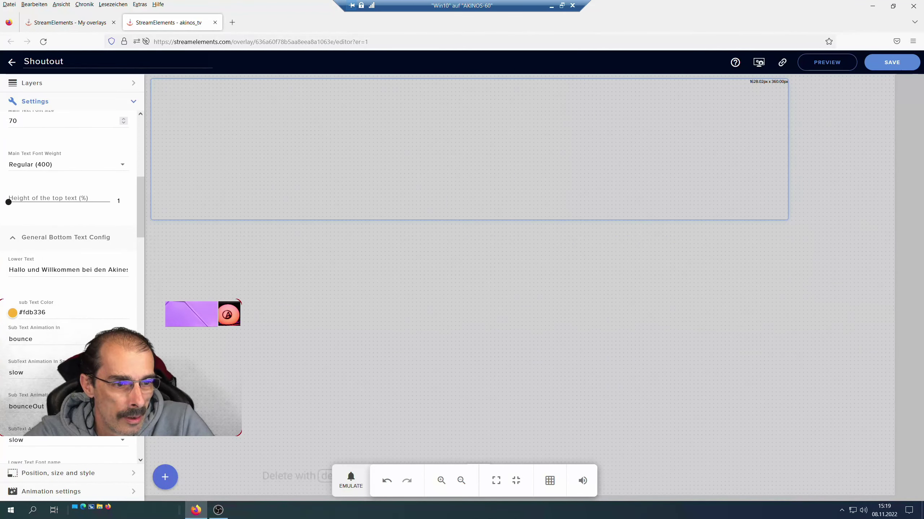
scroll(35, 351, down, 10)
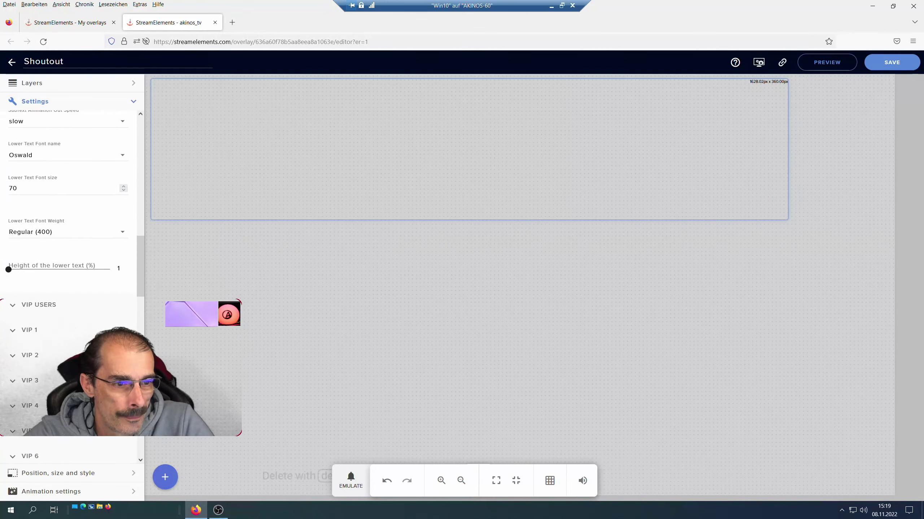
scroll(35, 350, down, 2)
scroll(35, 350, up, 7)
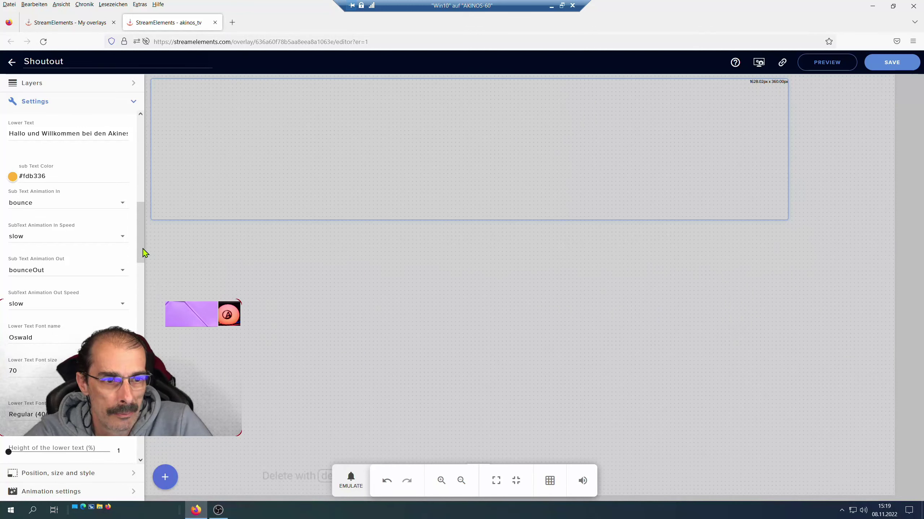
Step: Center the Shoutout widget on the overlay canvas through its position, size and style options
click(40, 106)
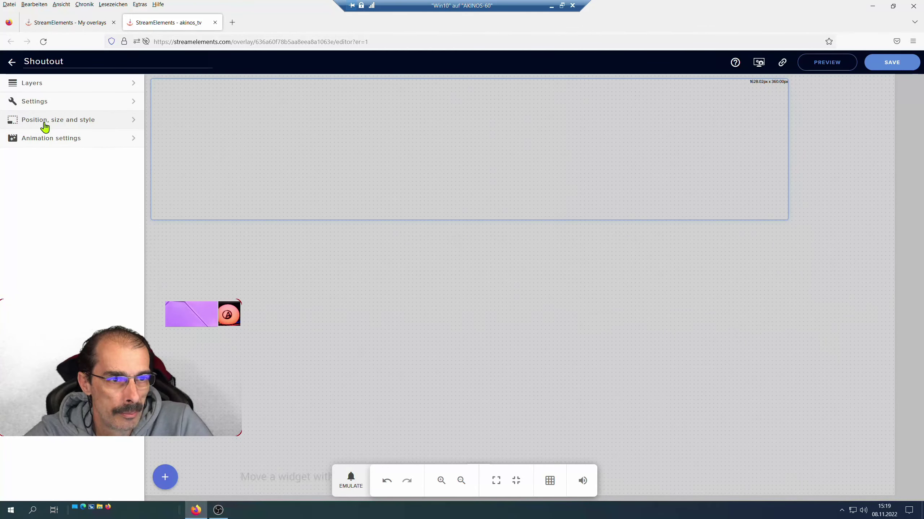
click(43, 124)
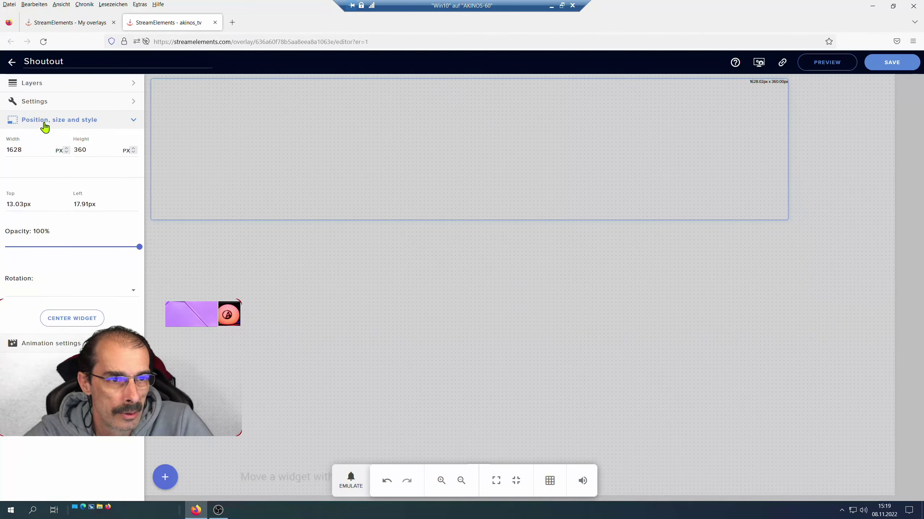
click(64, 320)
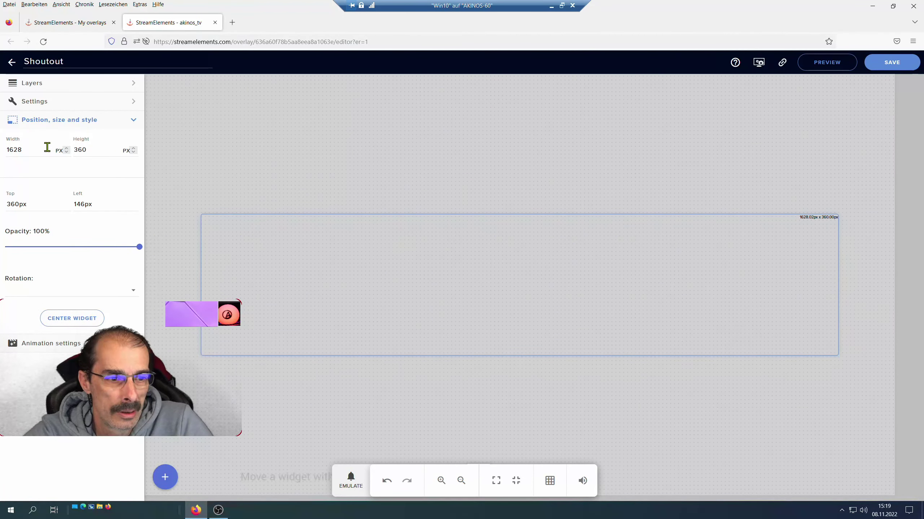
Step: Return to the widget settings and collapse the General Top Text Config and General Bottom Text Config sections
click(31, 101)
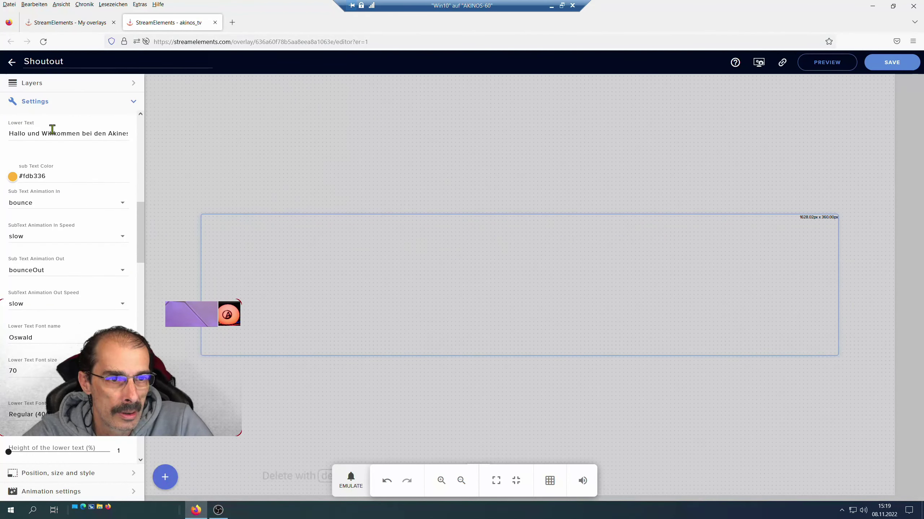
scroll(52, 130, up, 5)
scroll(52, 130, up, 1)
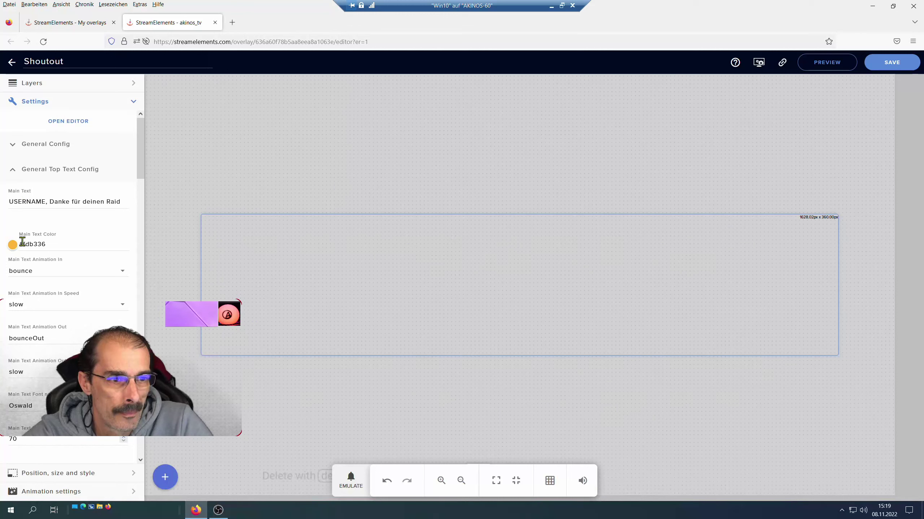
click(13, 172)
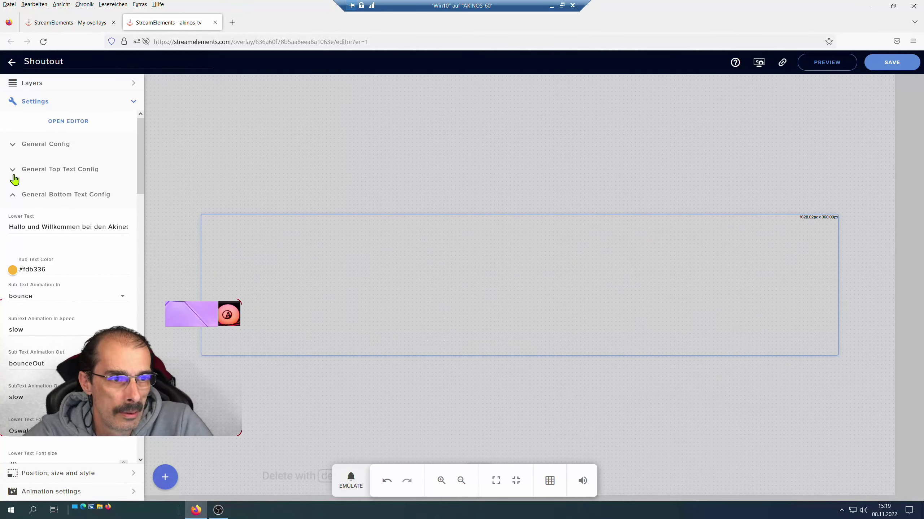
click(13, 197)
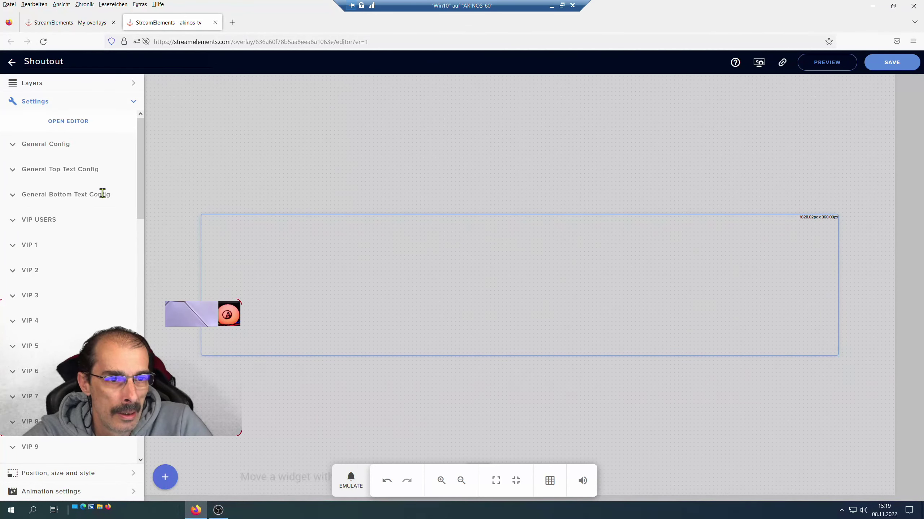
Step: Examine the VIP 1 options for username, top text, lower text, video and image, then look over the remaining VIP sections
scroll(141, 196, down, 2)
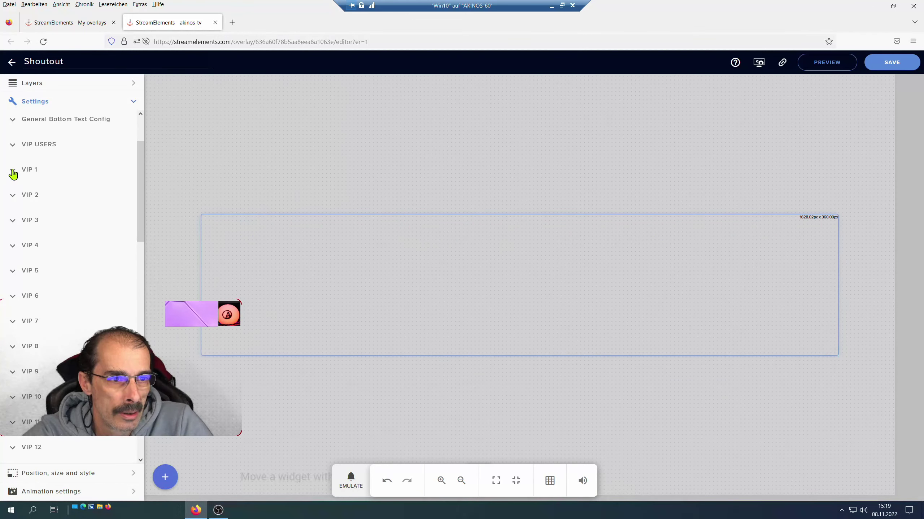
click(13, 171)
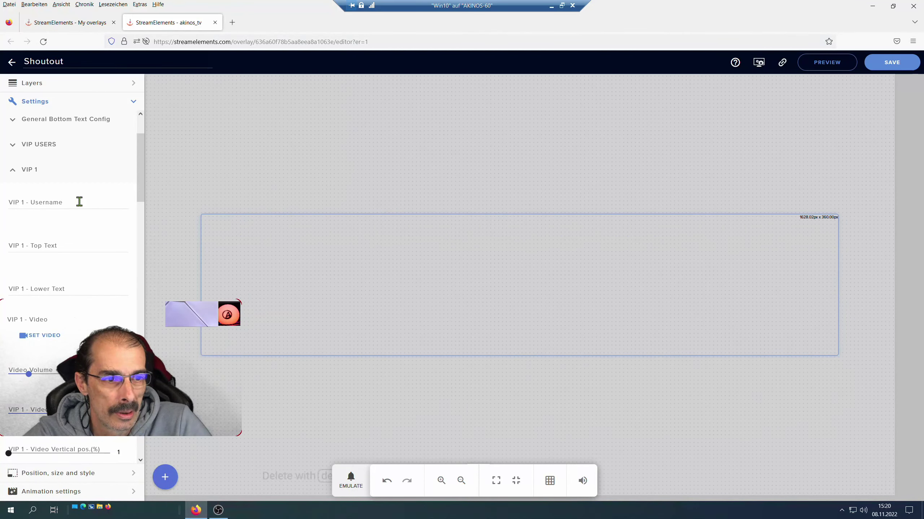
scroll(139, 189, down, 1)
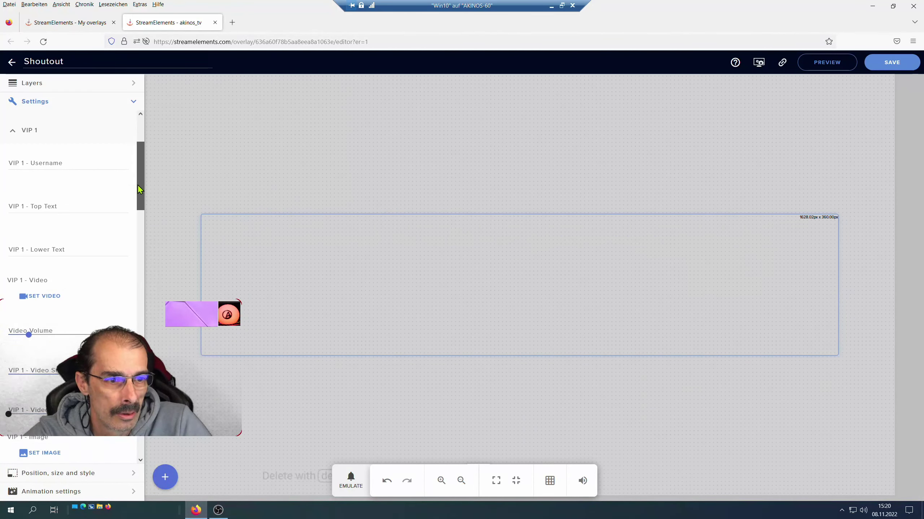
scroll(139, 189, down, 2)
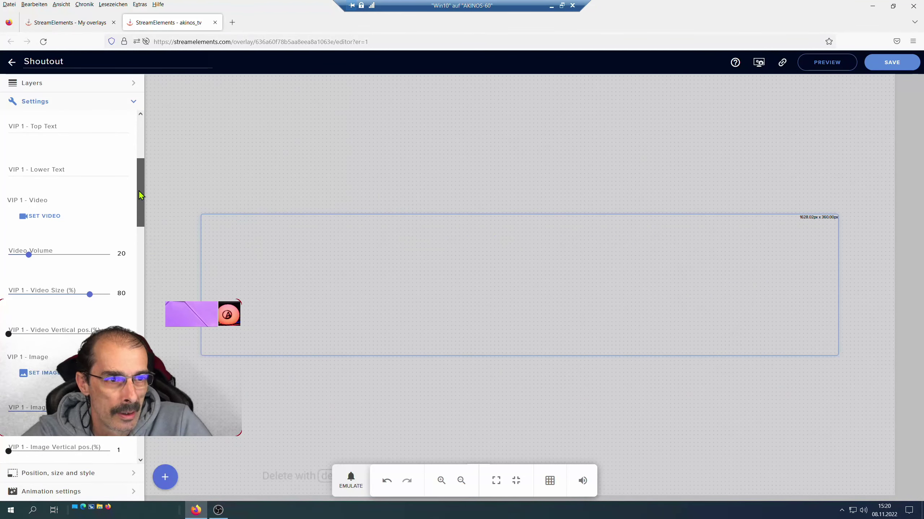
scroll(142, 182, up, 4)
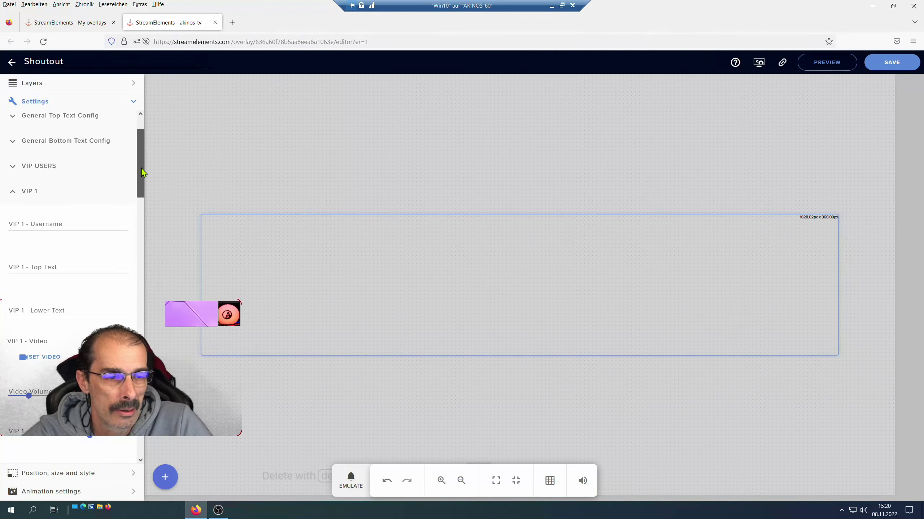
click(81, 226)
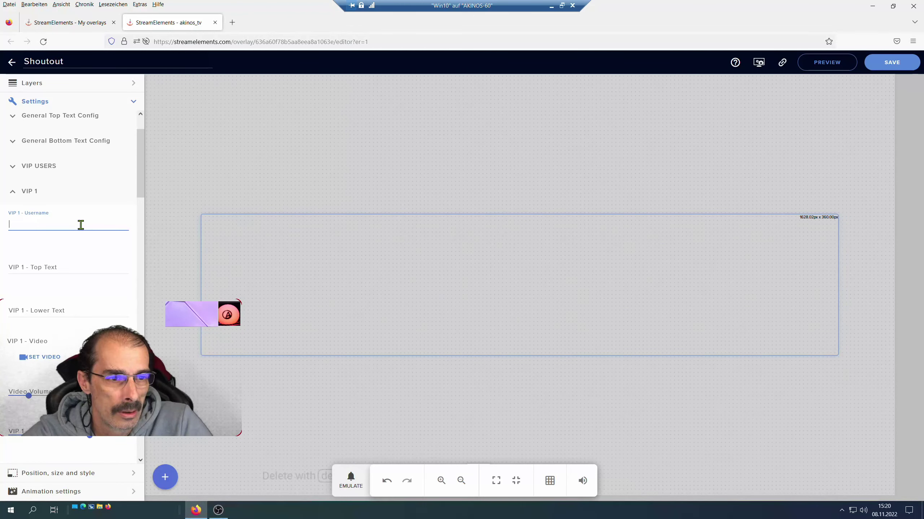
click(80, 268)
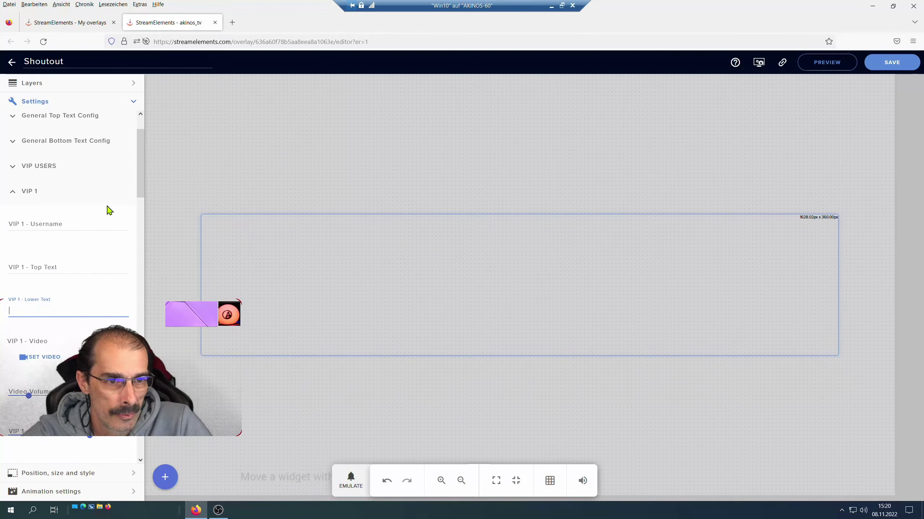
drag(140, 159, 136, 194)
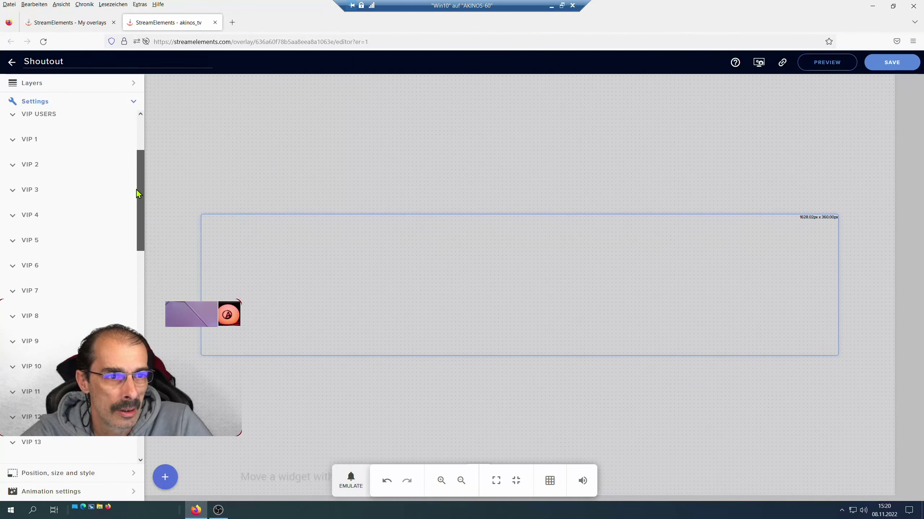
click(18, 172)
click(18, 171)
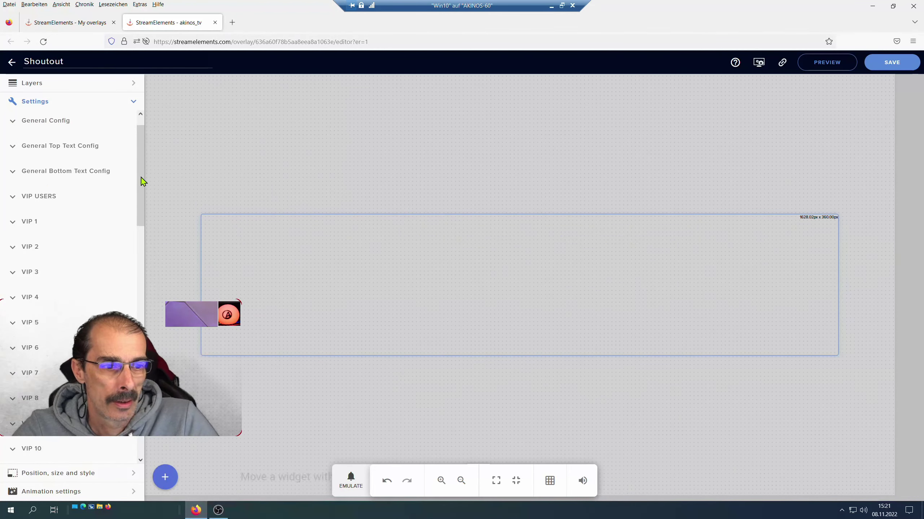
drag(142, 180, 141, 151)
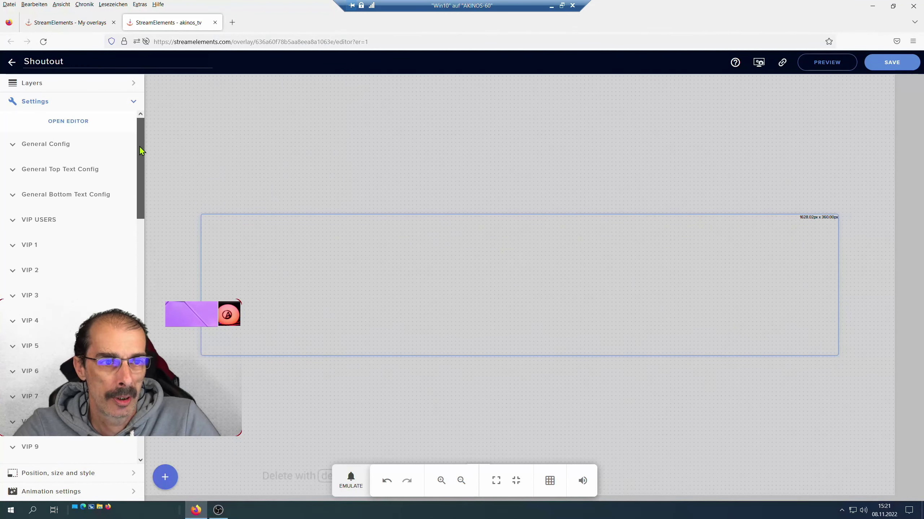
Step: Save the Shoutout overlay, switch to OBS and highlight the "!so akinos01" command in the stream chat
click(888, 63)
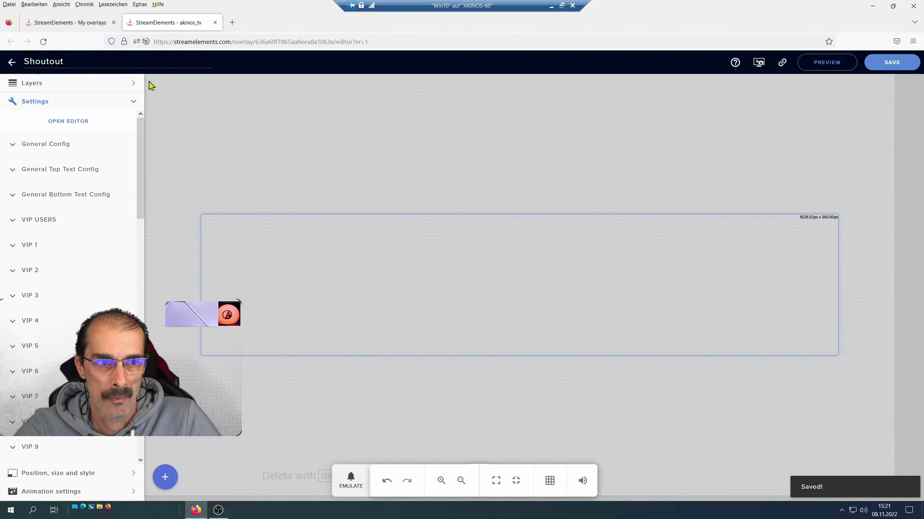
click(228, 513)
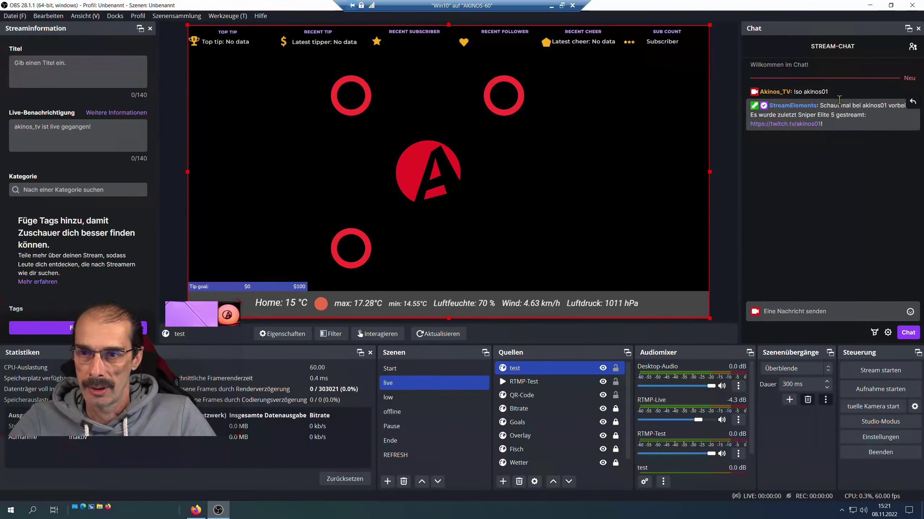
drag(828, 92, 800, 95)
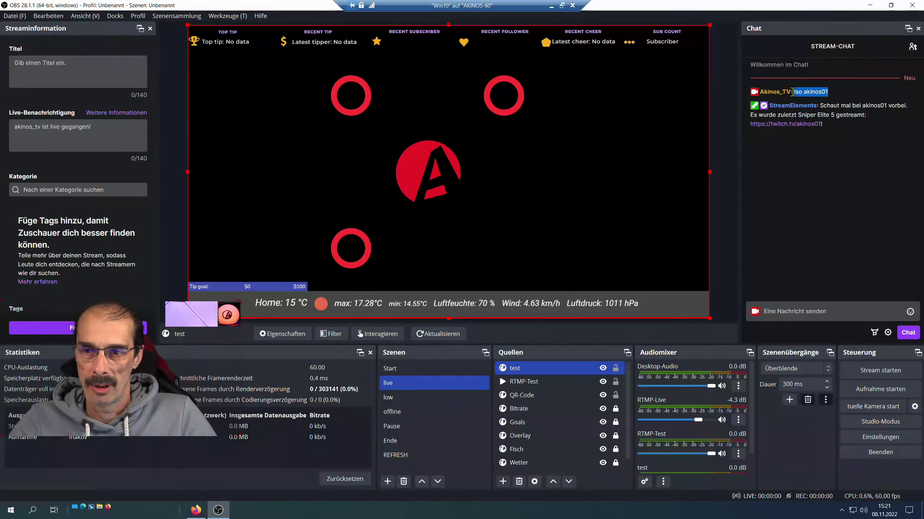
click(805, 310)
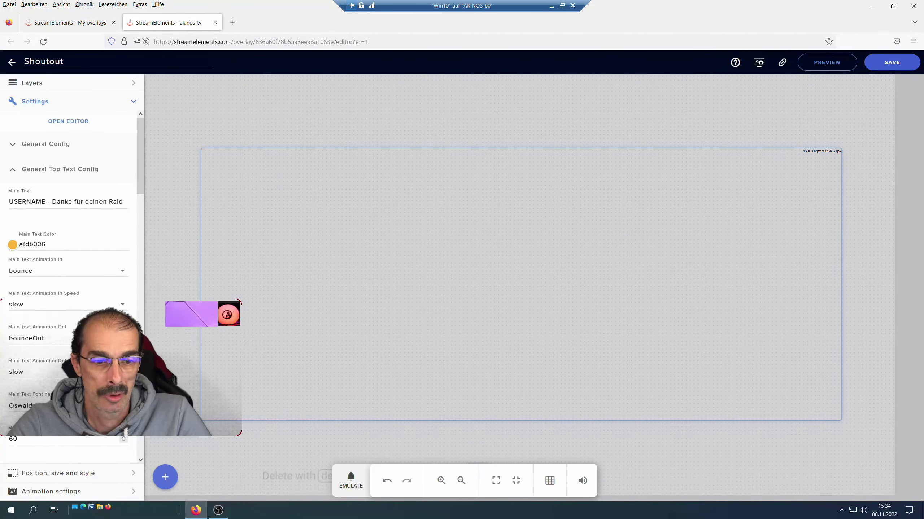
Step: Switch to OBS and send "!so akinos01" in the stream chat to test the shoutout overlay
click(219, 510)
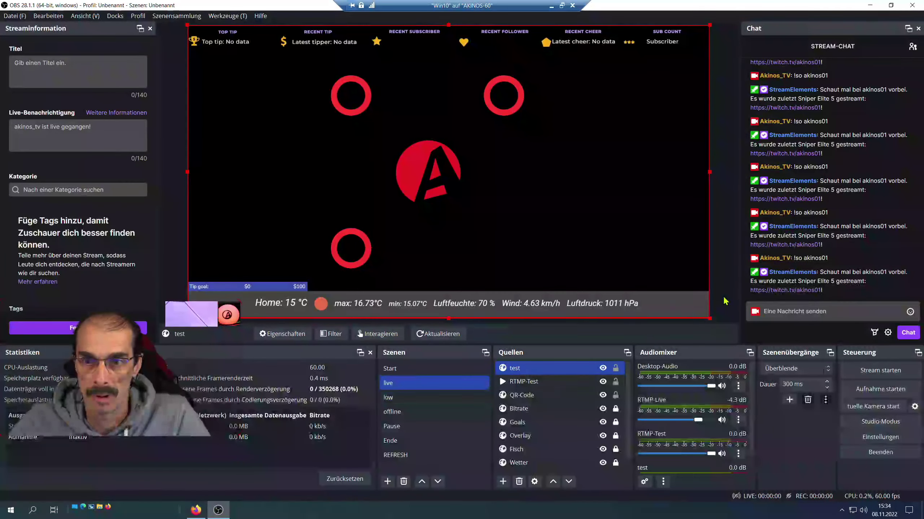
click(798, 310)
text(!so akinos01)
key(Return)
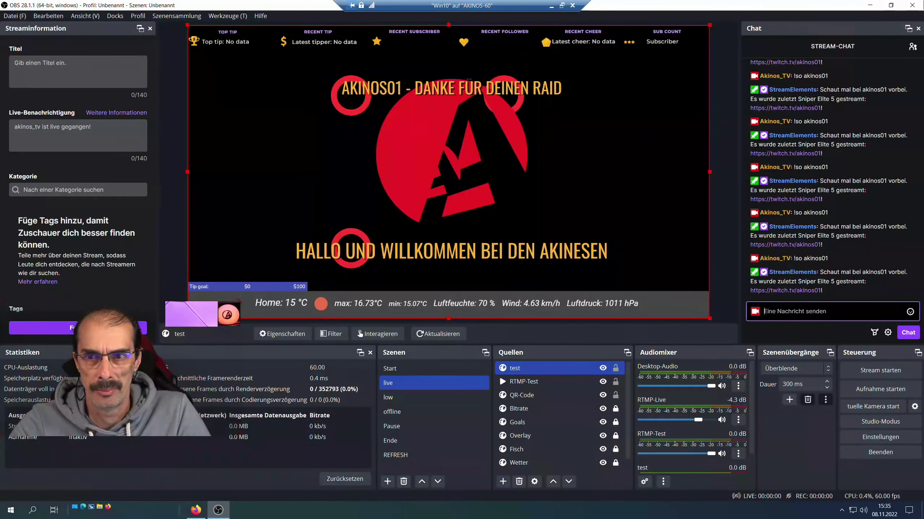
Step: Return to the StreamElements editor in Firefox, center the Shoutout widget on the overlay canvas and save the overlay
click(870, 5)
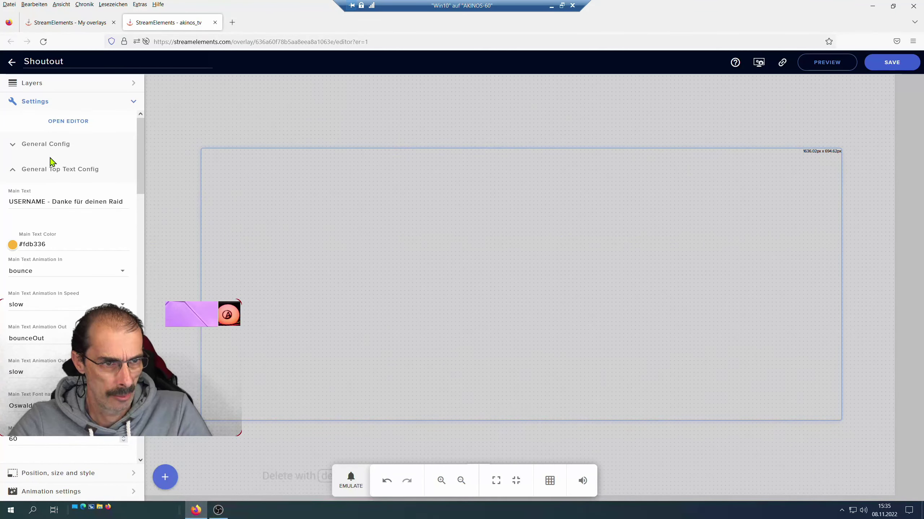
click(15, 177)
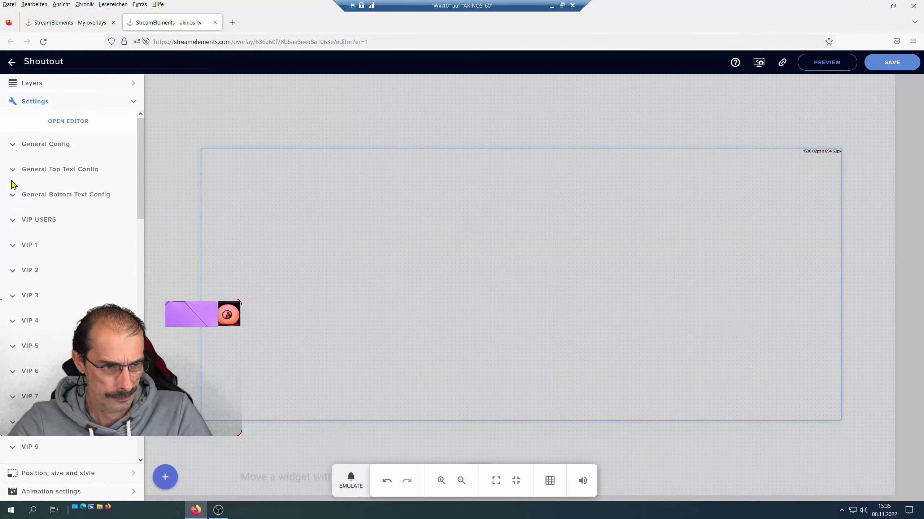
click(46, 476)
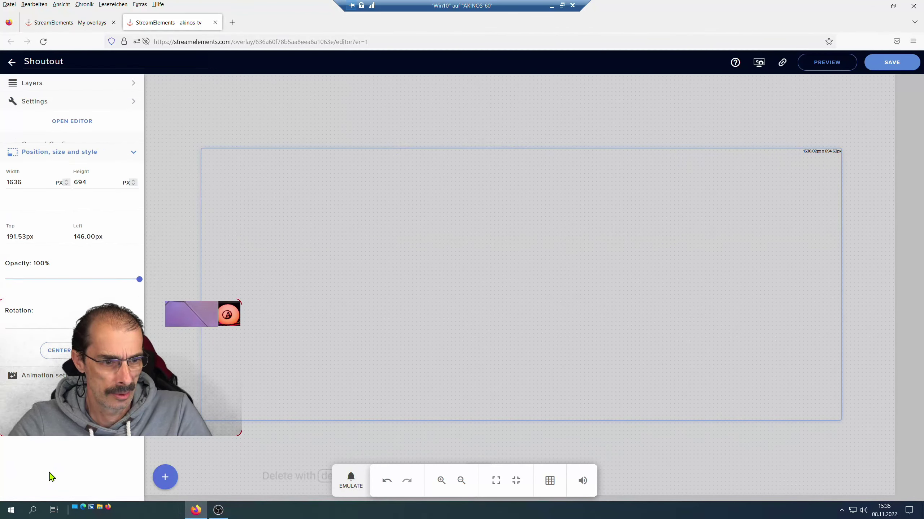
click(66, 321)
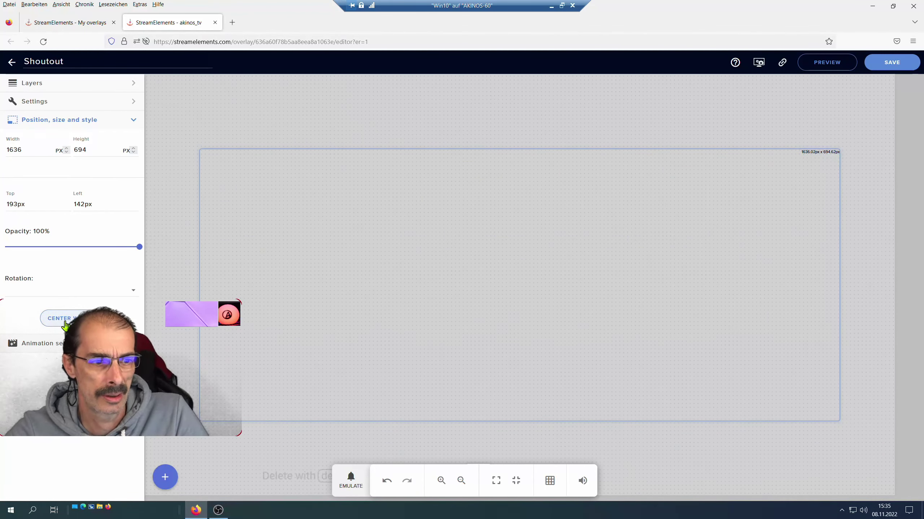
click(890, 62)
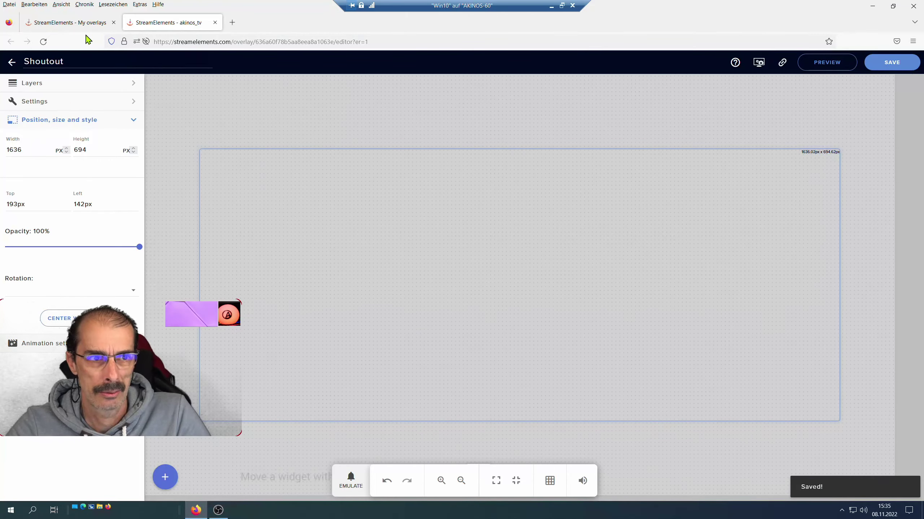
Step: View the StreamElements overlay list, switch to OBS and review the StreamElements bot's latest shoutout reply in the stream chat
click(52, 25)
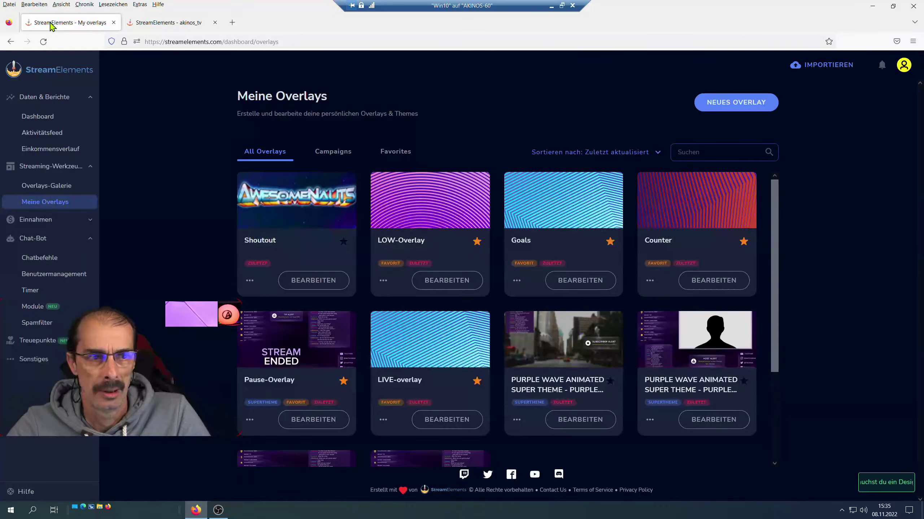
click(219, 510)
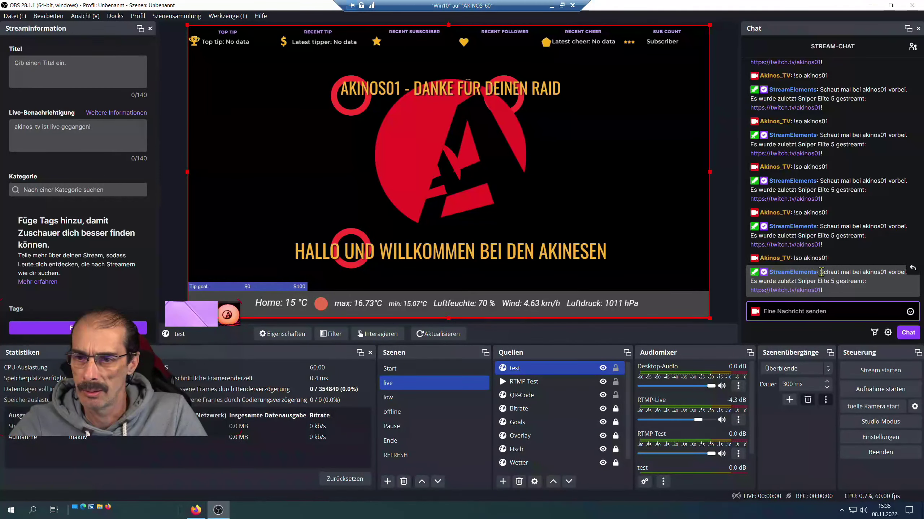
drag(822, 271, 882, 272)
click(881, 271)
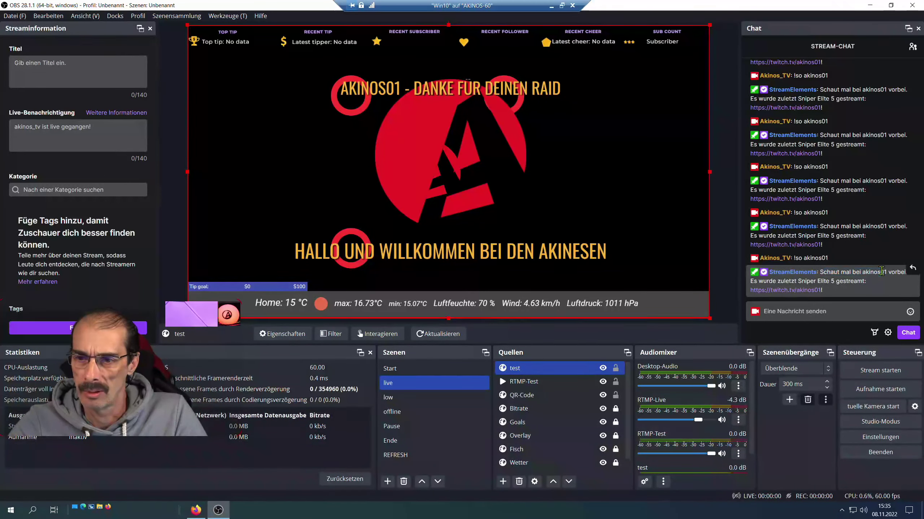
drag(762, 282, 850, 279)
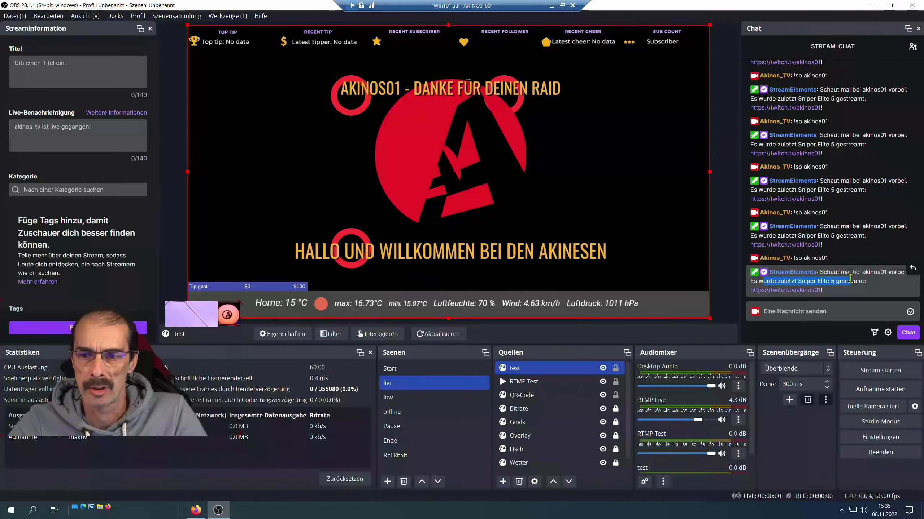
click(825, 312)
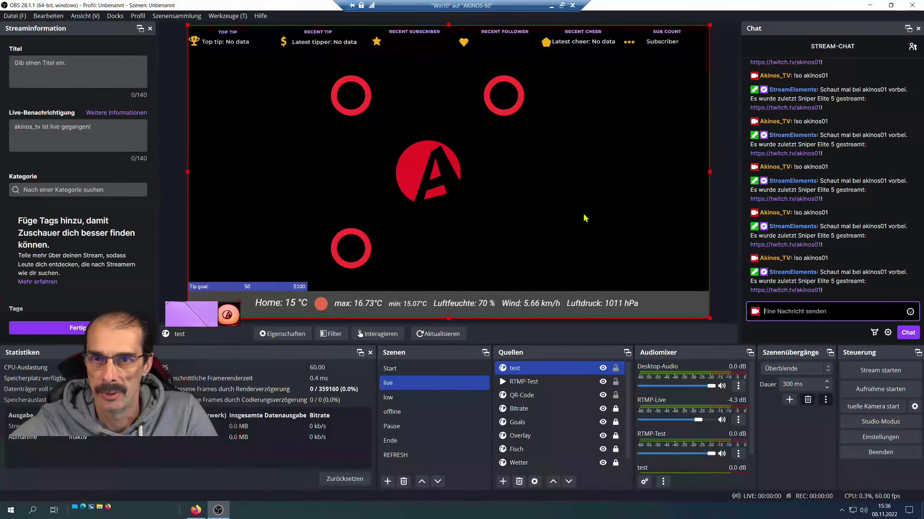
Step: Rename the browser source "test" in the live scene as "so-Streamelemens"
right_click(526, 370)
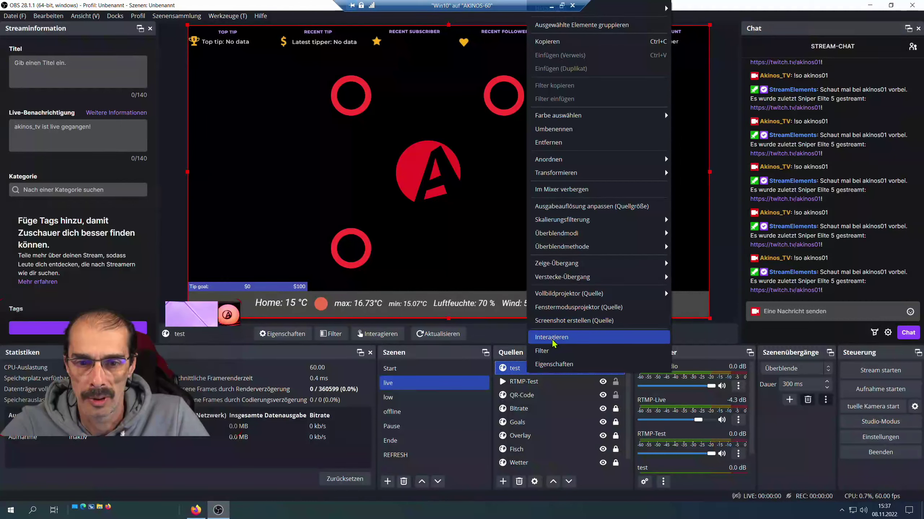
click(556, 130)
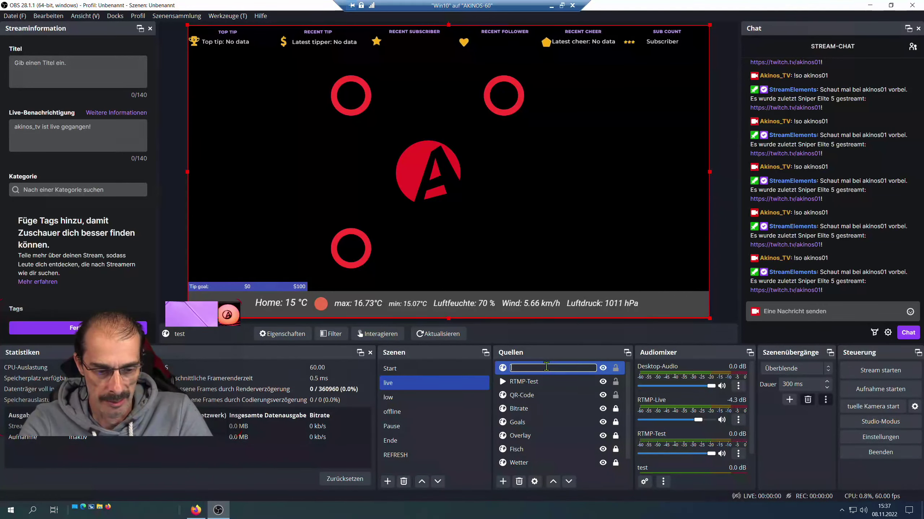
text(so-)
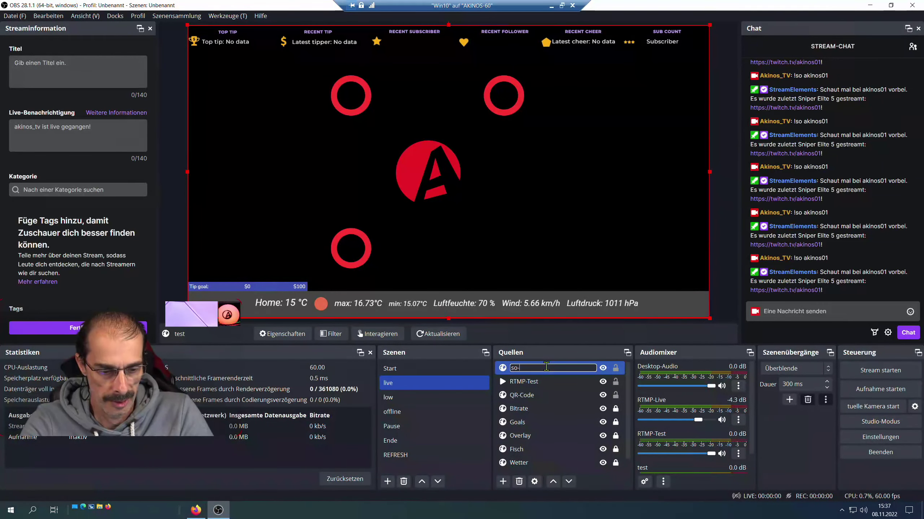
text(Stream)
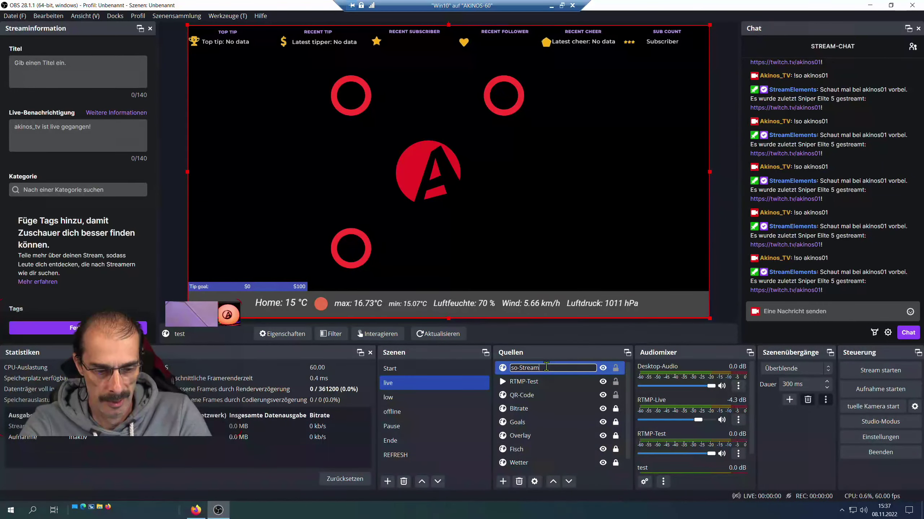
text(elemen)
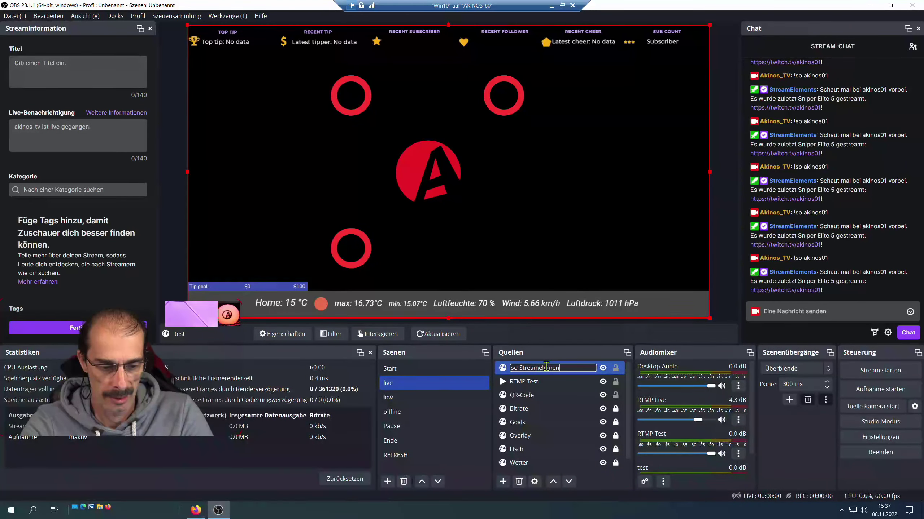
text(s)
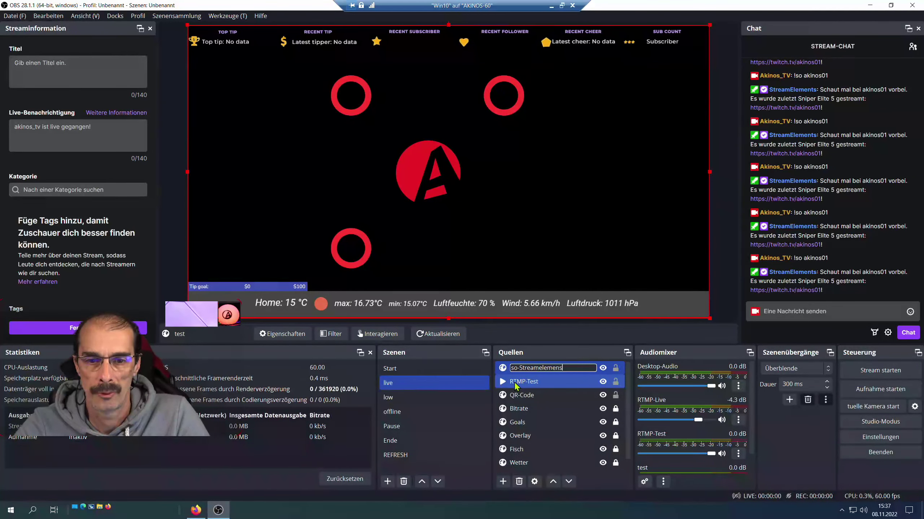
click(516, 385)
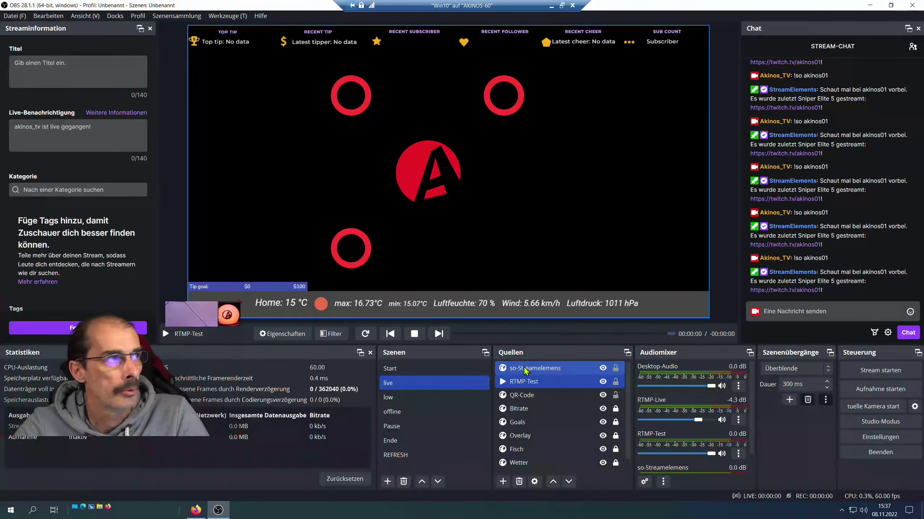